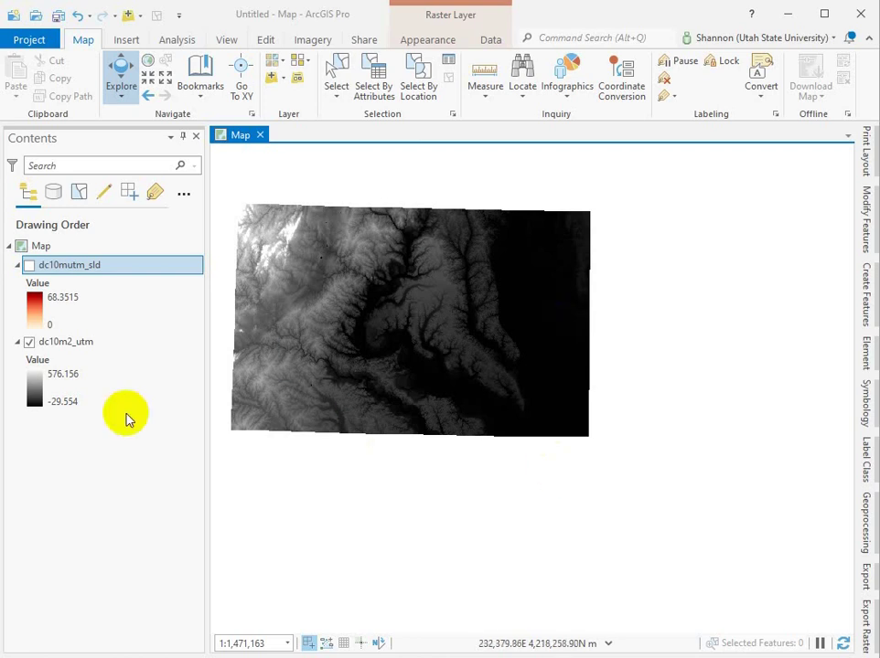
# Turn on the dc10mutm_sld degree slope layer over dc10m2_utm and pan the map slightly.
pyautogui.click(49, 409)
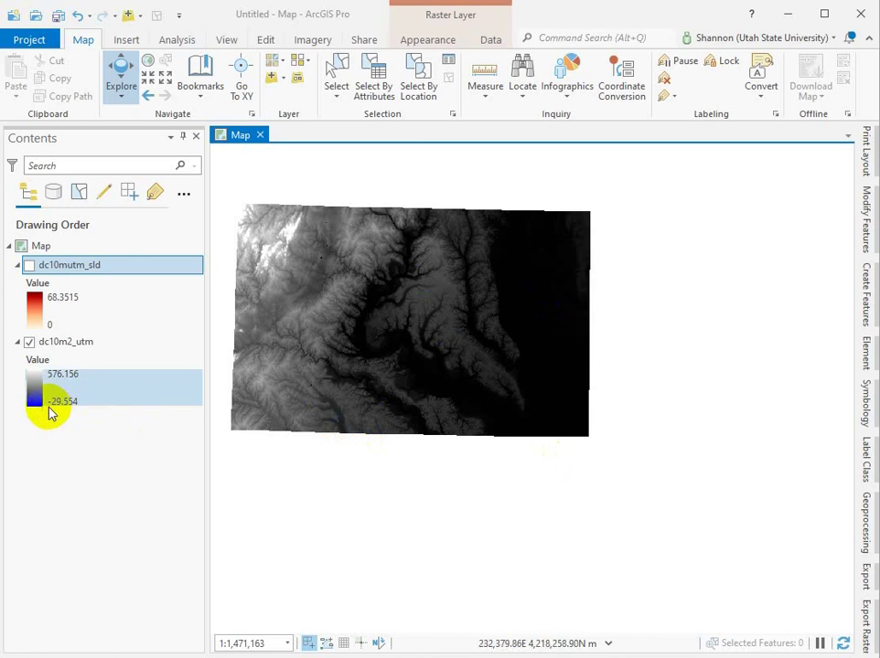
pyautogui.click(53, 395)
pyautogui.click(379, 356)
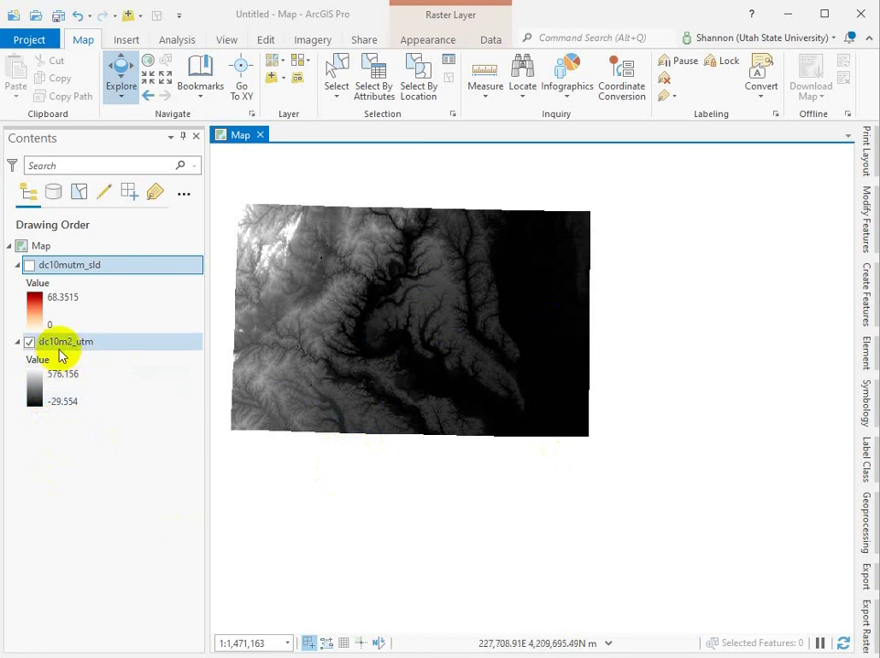
pyautogui.click(336, 291)
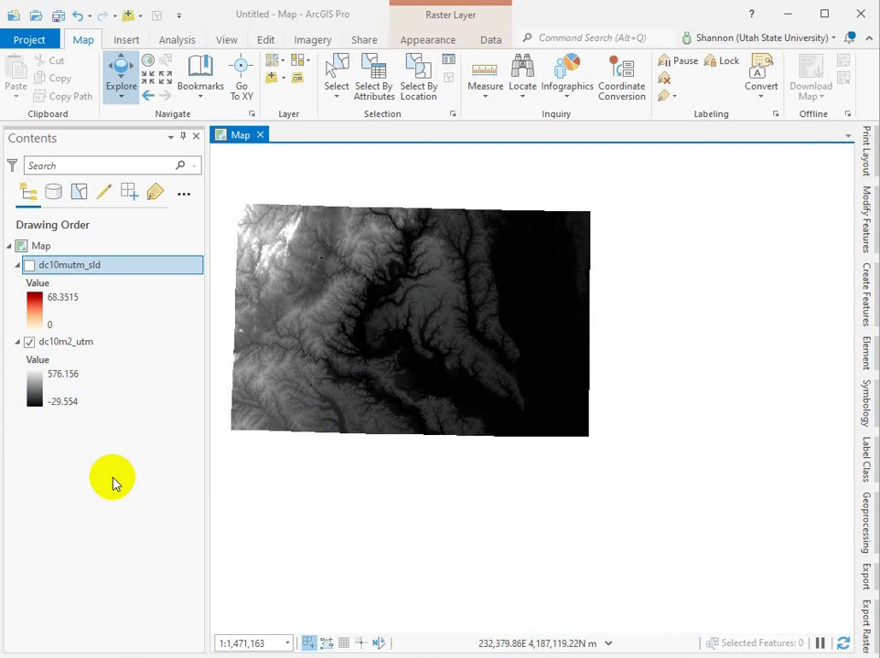
pyautogui.click(29, 266)
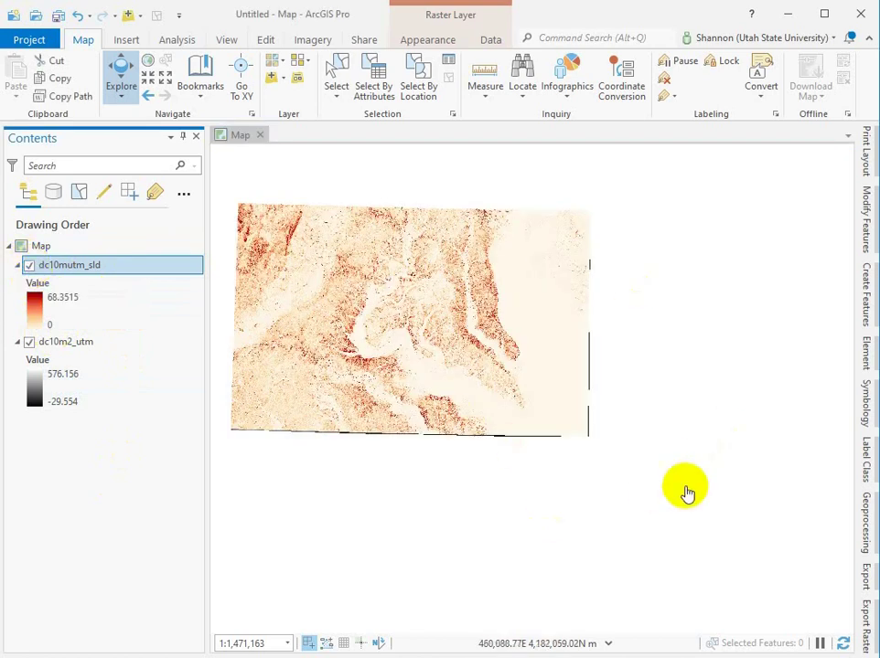
pyautogui.click(622, 538)
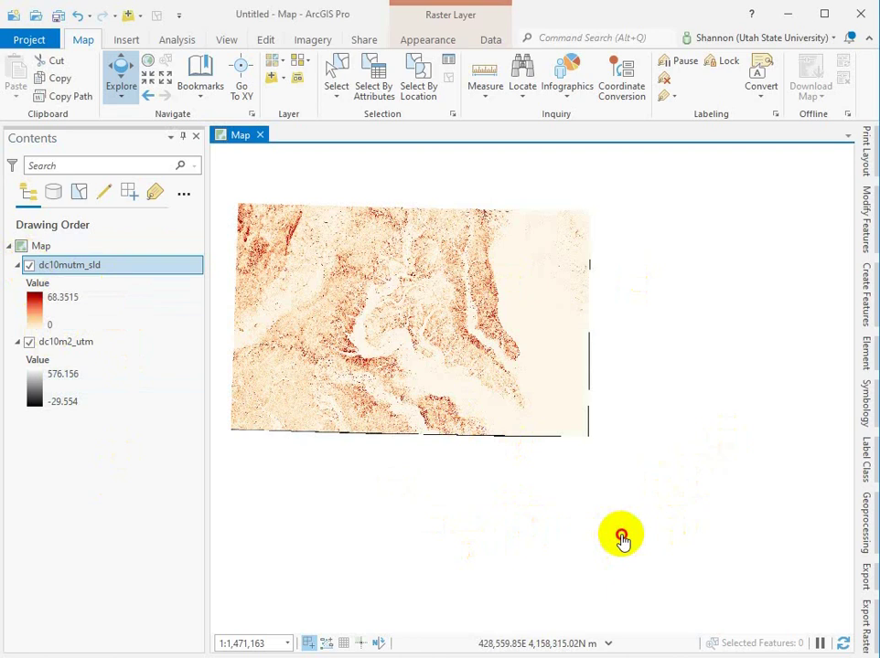
pyautogui.moveTo(622, 539); pyautogui.dragTo(858, 552)
pyautogui.moveTo(765, 408); pyautogui.dragTo(238, 347)
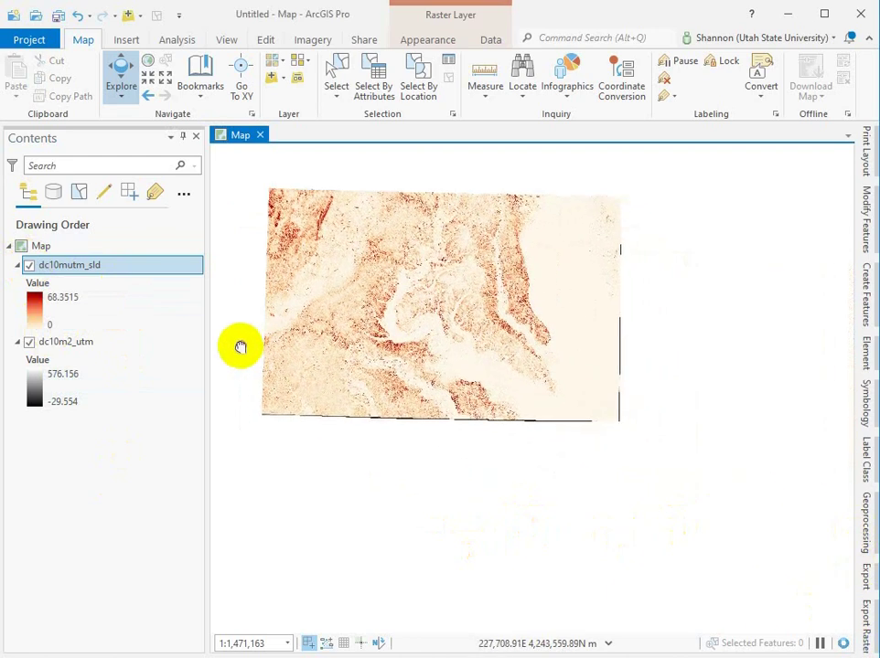
# Run Slope on dc10m2_utm with Percent rise output, saved as dc10mutm_slp.
pyautogui.click(861, 549)
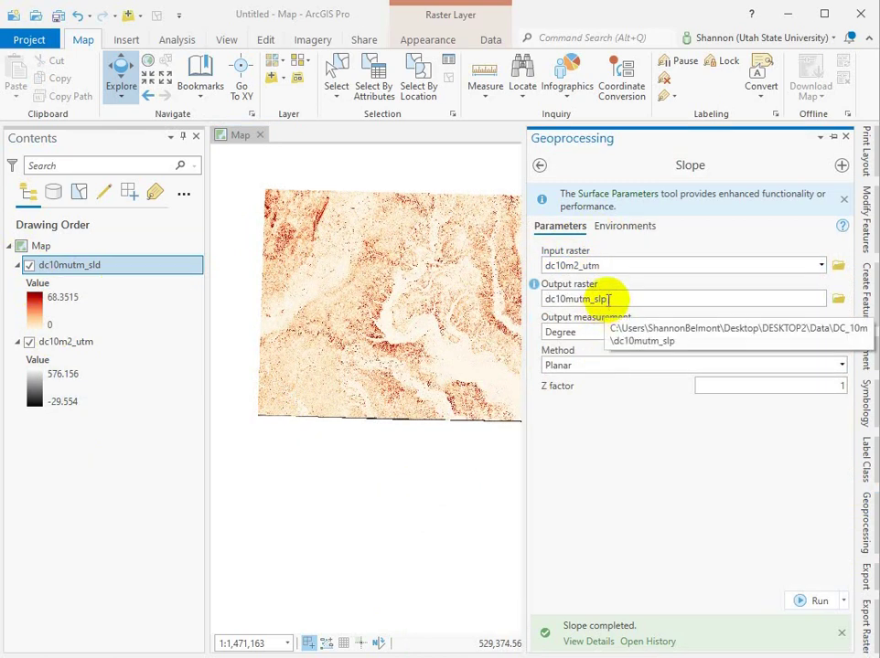
pyautogui.click(775, 334)
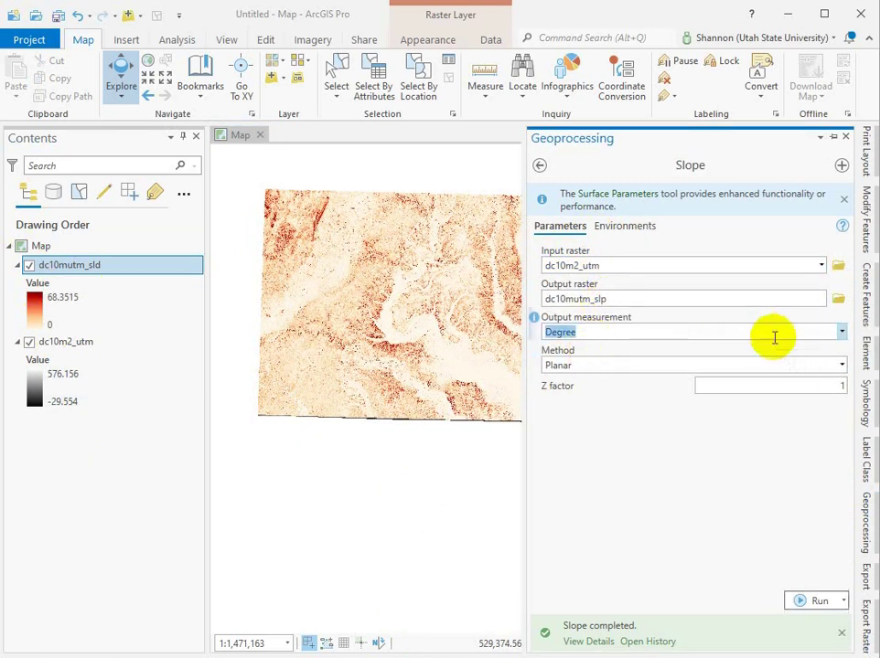
pyautogui.click(841, 333)
pyautogui.click(624, 369)
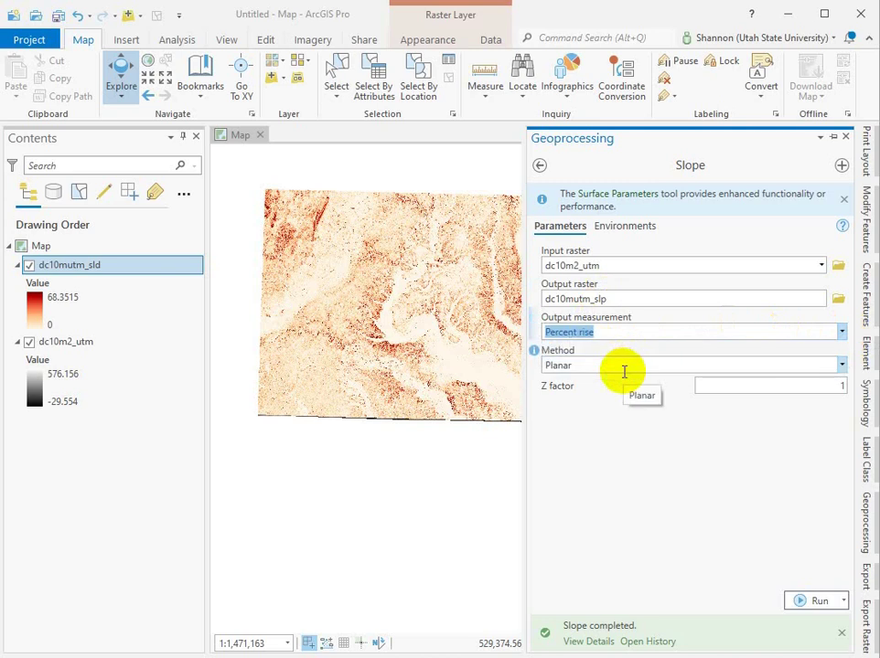
pyautogui.click(816, 601)
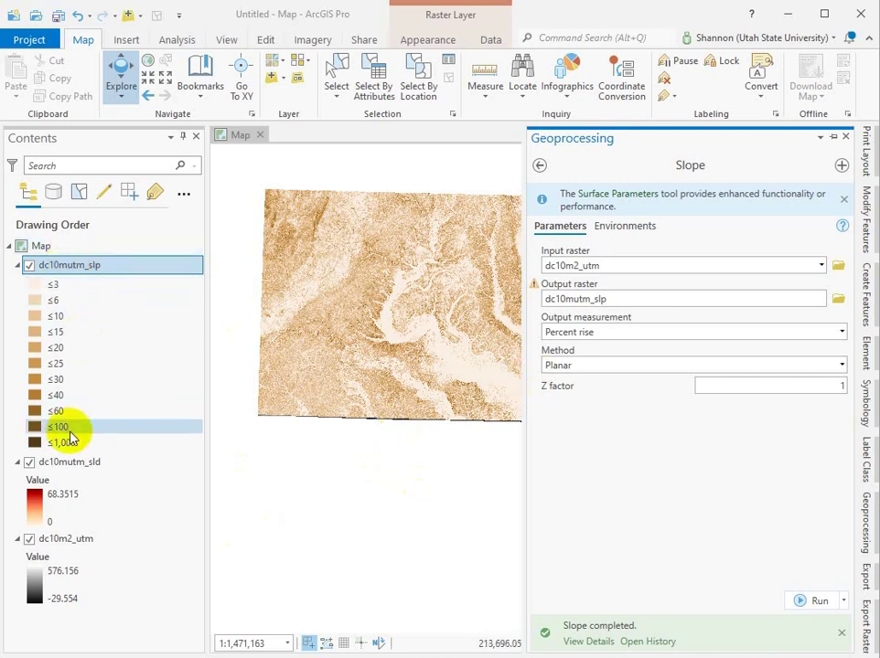
# Open dc10mutm_slp's symbology, showing its 11-class Manual Interval brown classification from ≤3 to ≤1,000.
pyautogui.click(64, 273)
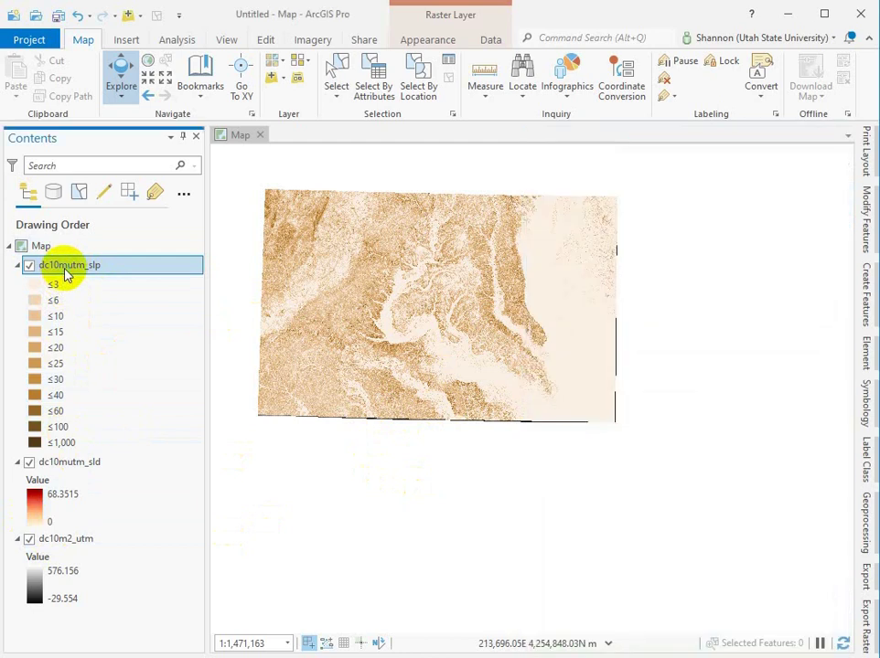
pyautogui.rightClick(64, 272)
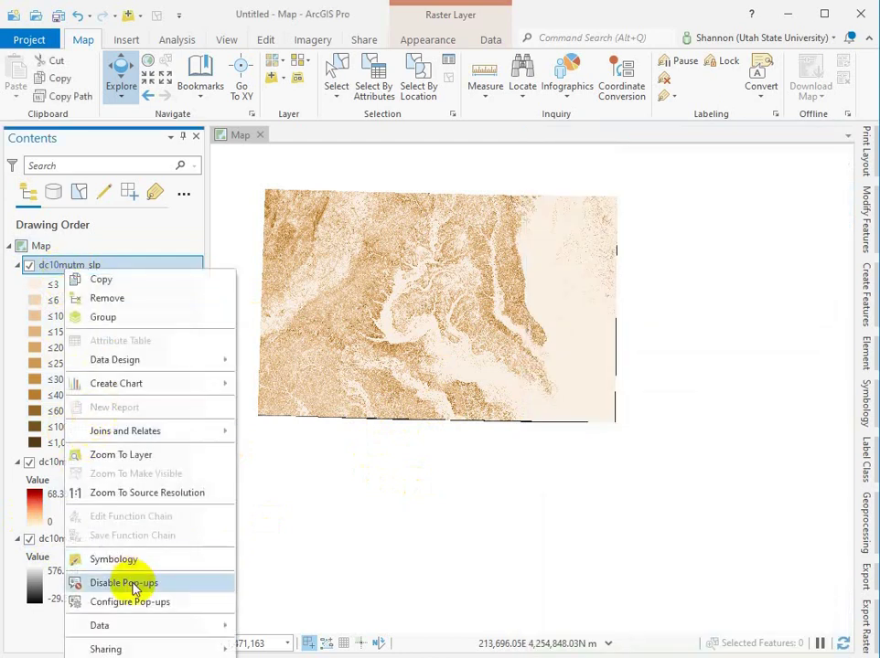
pyautogui.click(119, 560)
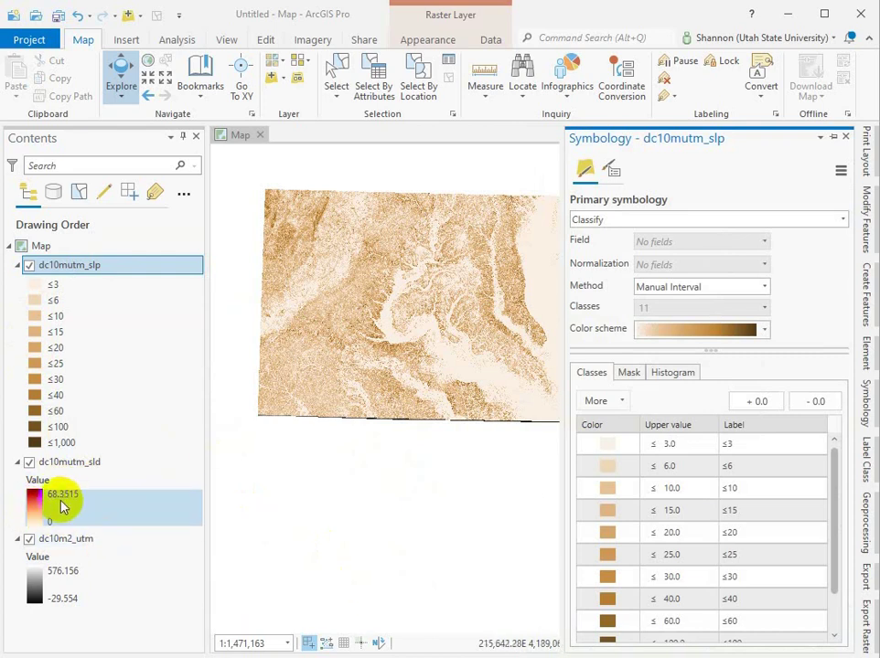
pyautogui.click(33, 501)
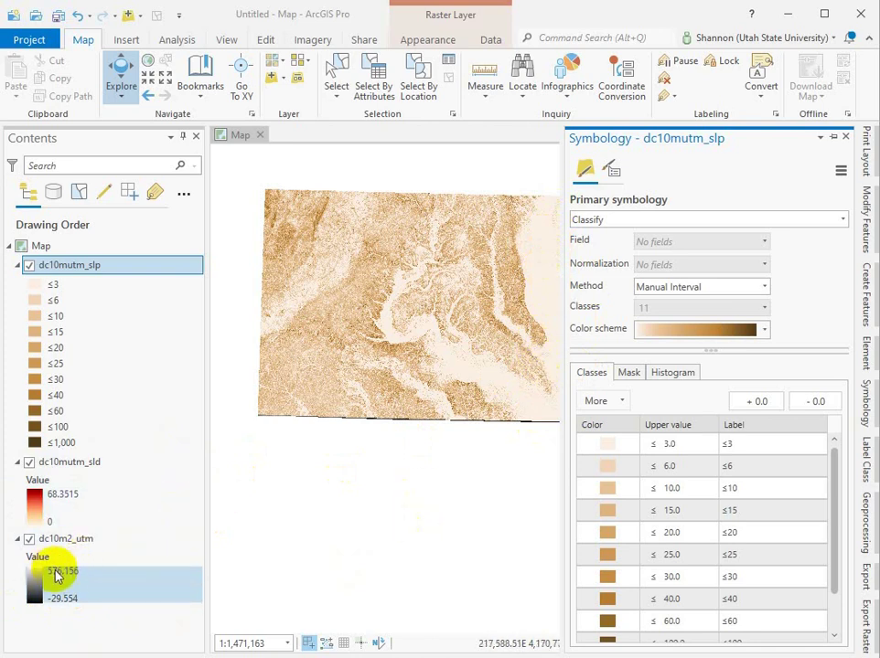
# Symbolize dc10mutm_slp as a white-to-red Stretch from 0 to 251.948.
pyautogui.click(680, 219)
pyautogui.click(622, 263)
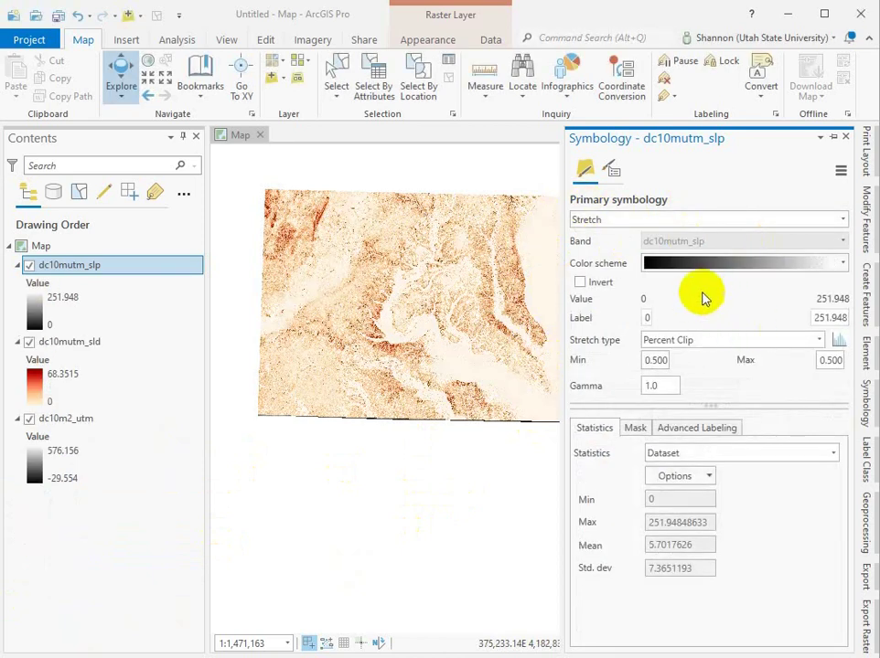
pyautogui.click(847, 265)
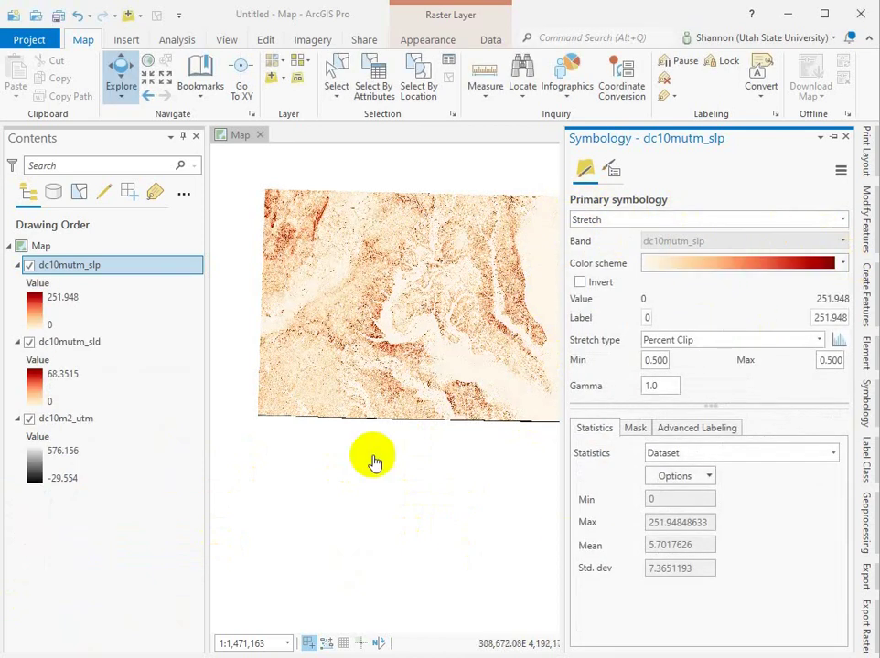
pyautogui.click(328, 357)
pyautogui.moveTo(328, 358); pyautogui.dragTo(304, 369)
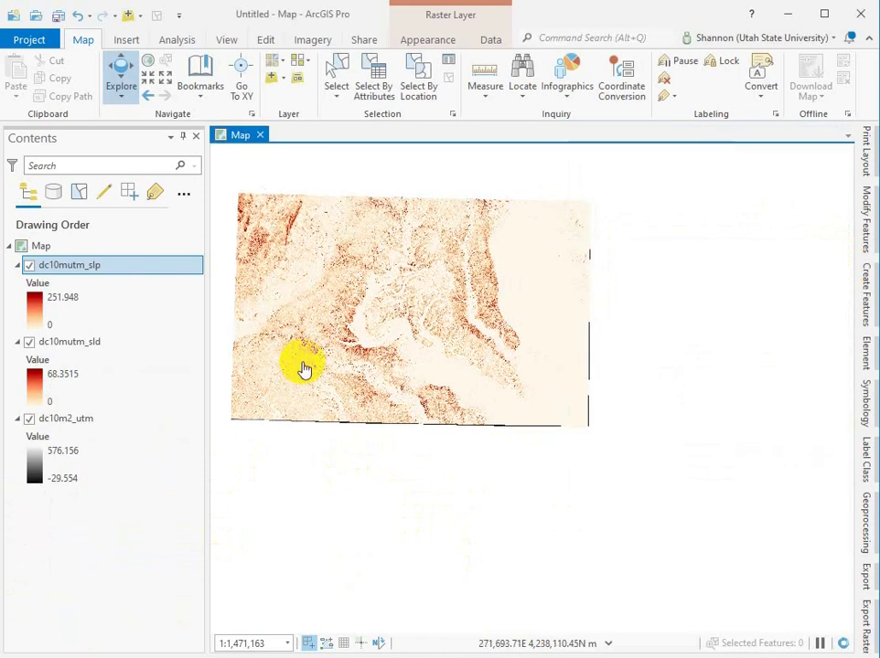
# Toggle the percent slope layer off and back on to compare it with the degree slope.
pyautogui.click(29, 266)
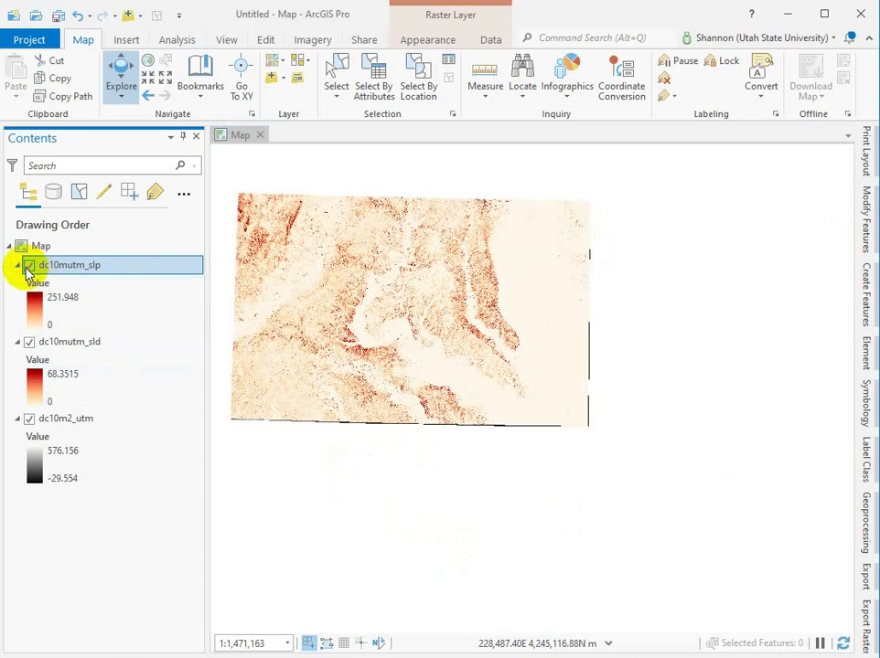
pyautogui.click(29, 266)
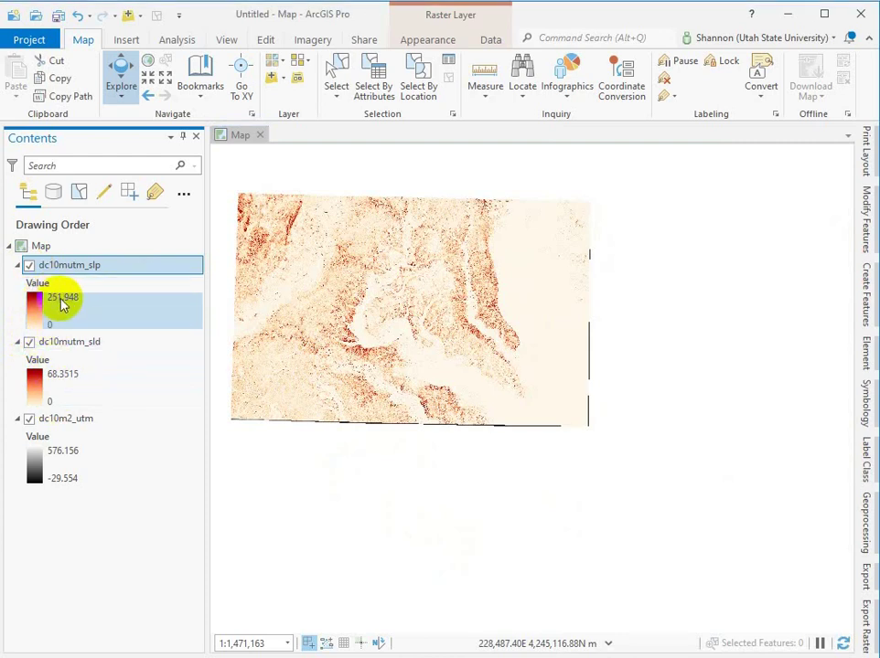
pyautogui.click(695, 512)
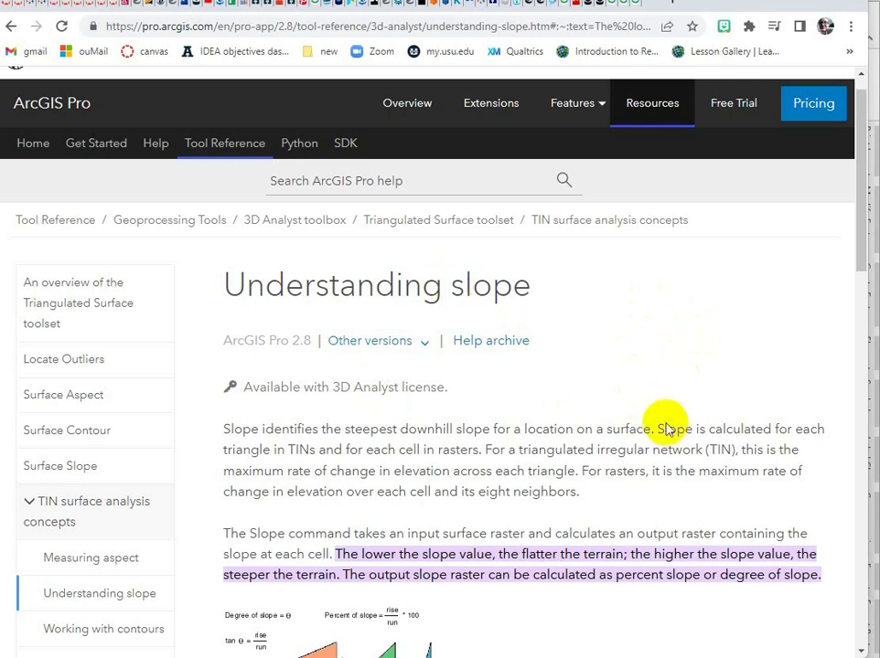
pyautogui.scroll(-3, 604, 369)
pyautogui.scroll(2, 606, 370)
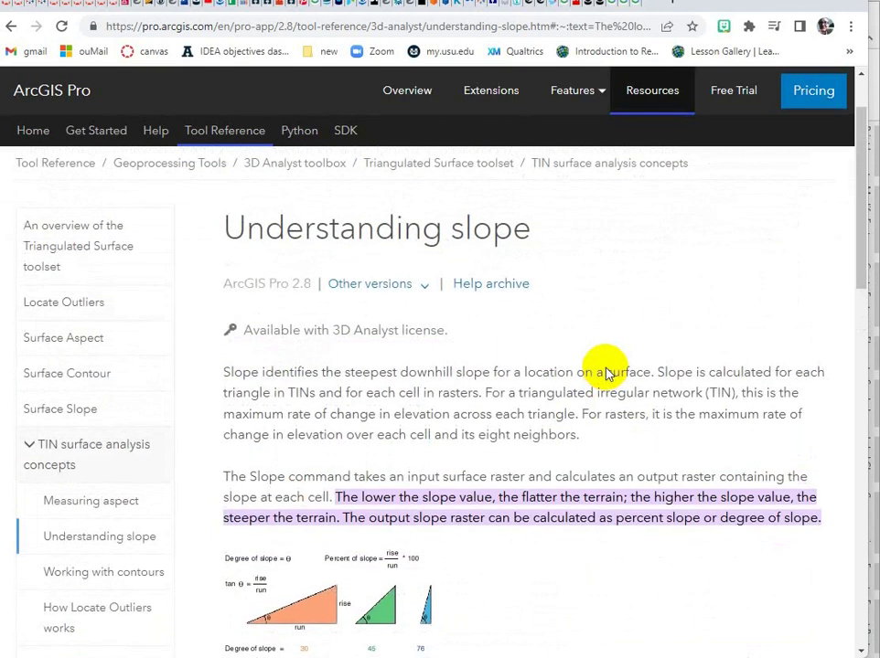
pyautogui.scroll(-6, 607, 371)
pyautogui.scroll(2, 383, 369)
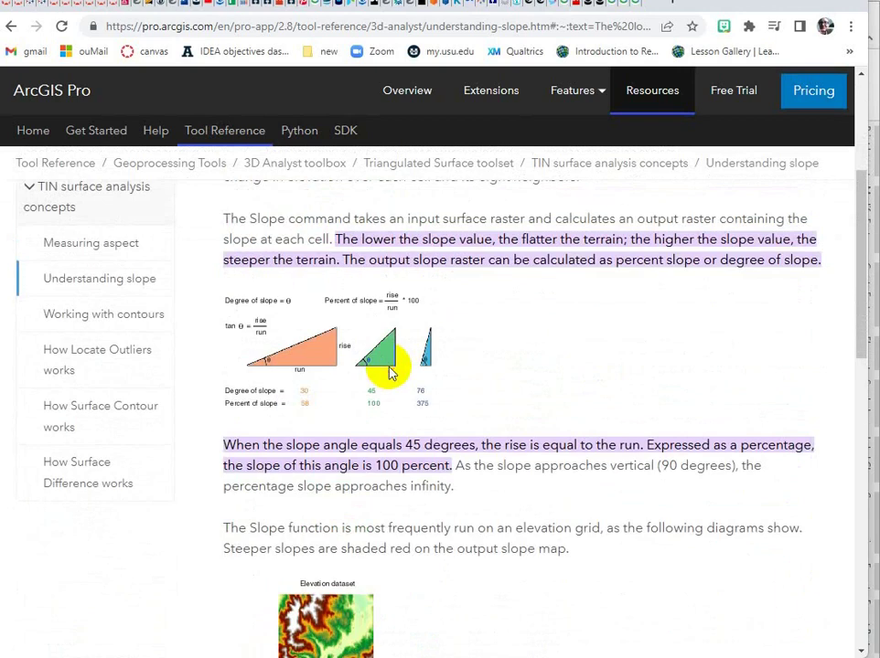
pyautogui.scroll(4, 344, 361)
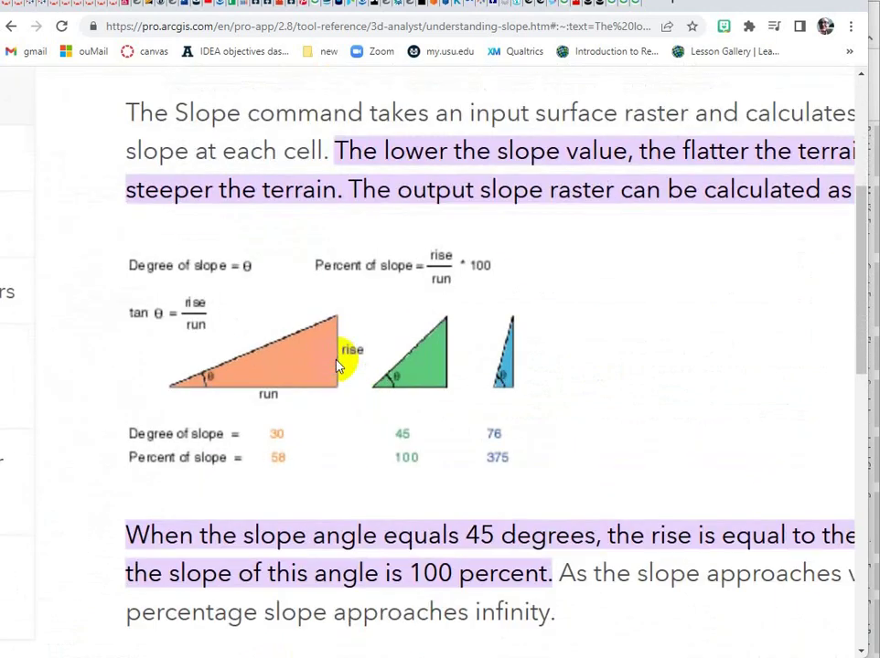
pyautogui.scroll(2, 338, 363)
pyautogui.scroll(-2, 338, 352)
pyautogui.scroll(1, 339, 350)
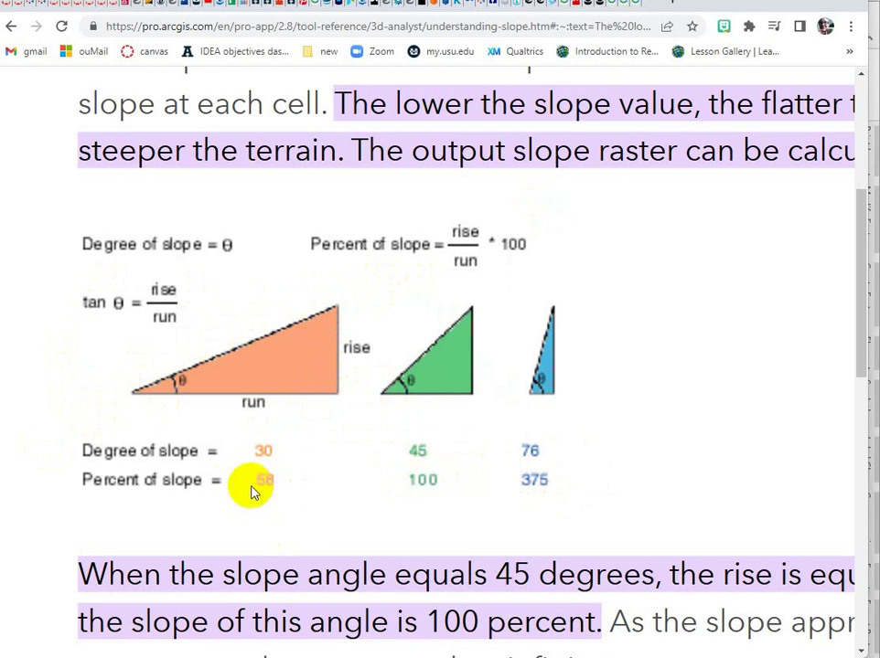
pyautogui.hotkey('ctrl', '0')
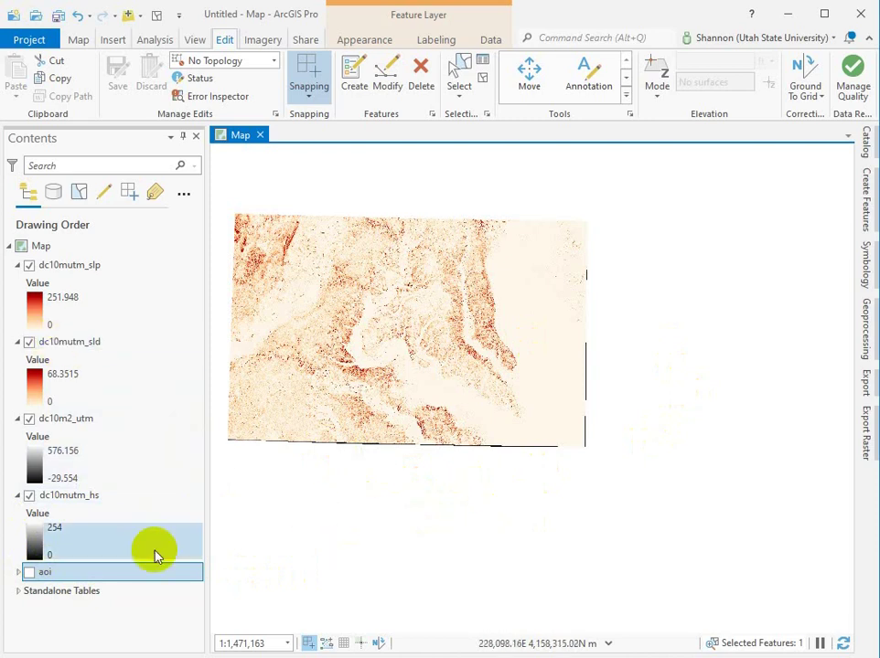
pyautogui.click(106, 470)
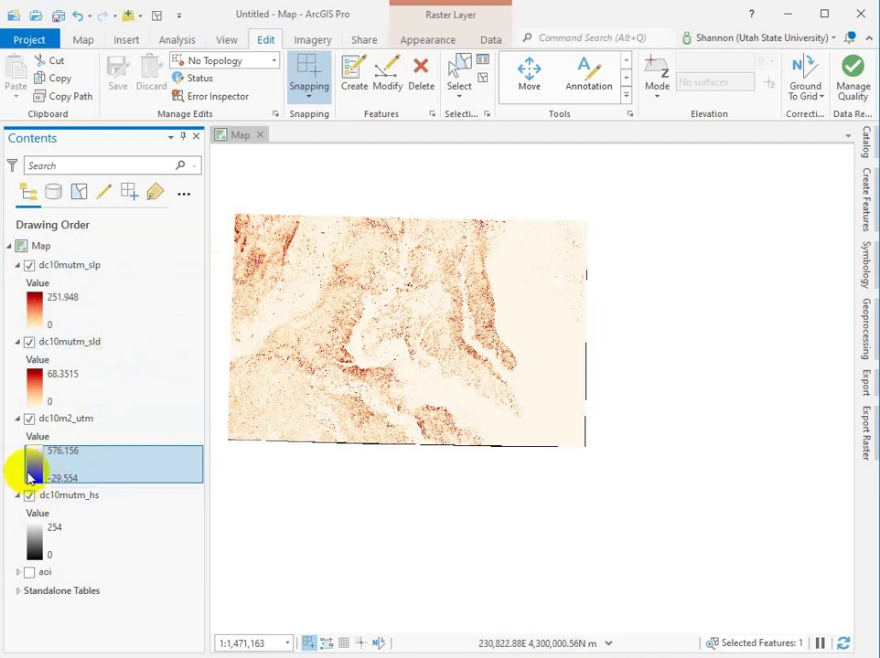
# Hide dc10m2_utm and give dc10mutm_slp a Darken blend mode over the hillshade.
pyautogui.click(29, 418)
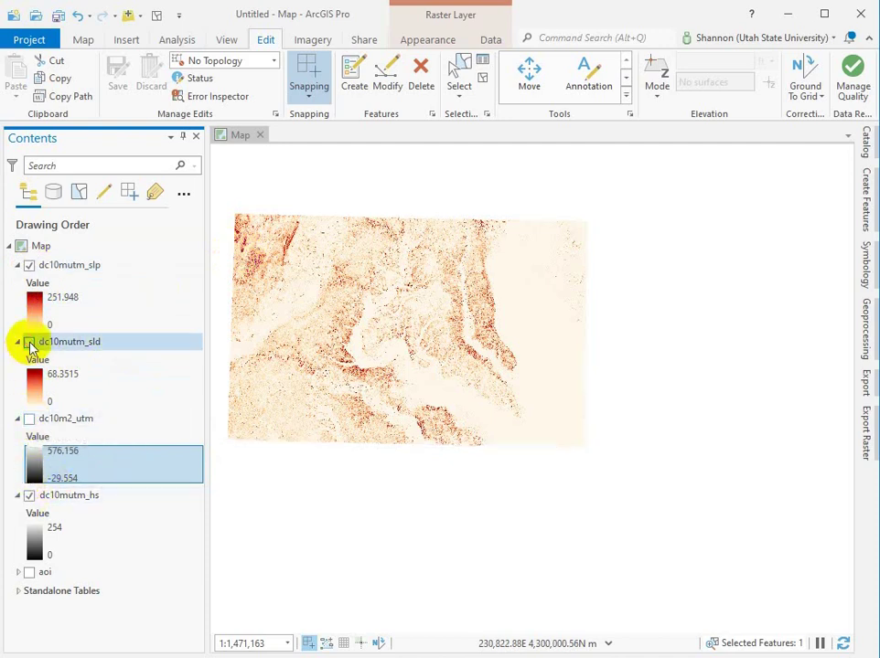
pyautogui.click(51, 267)
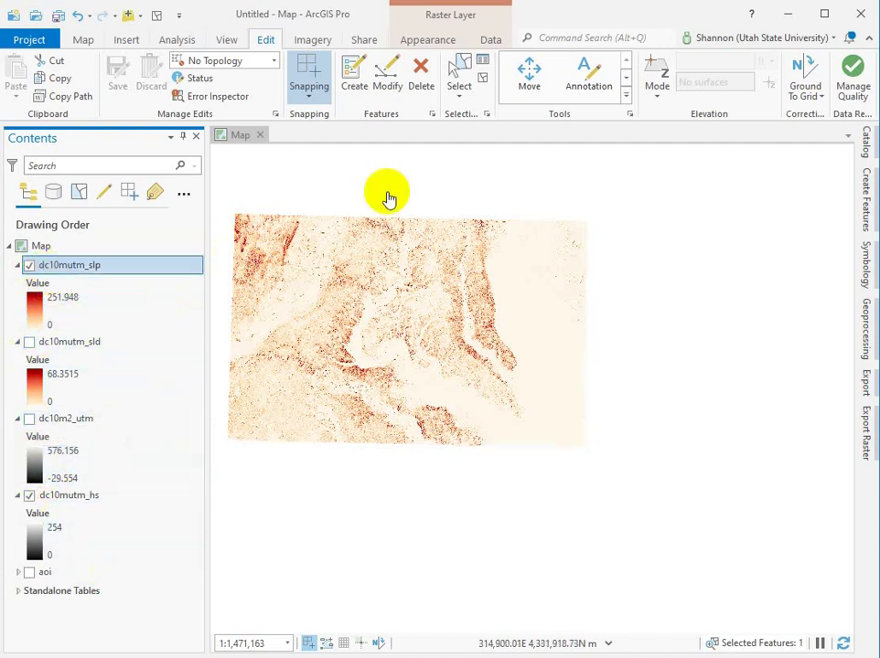
pyautogui.click(429, 41)
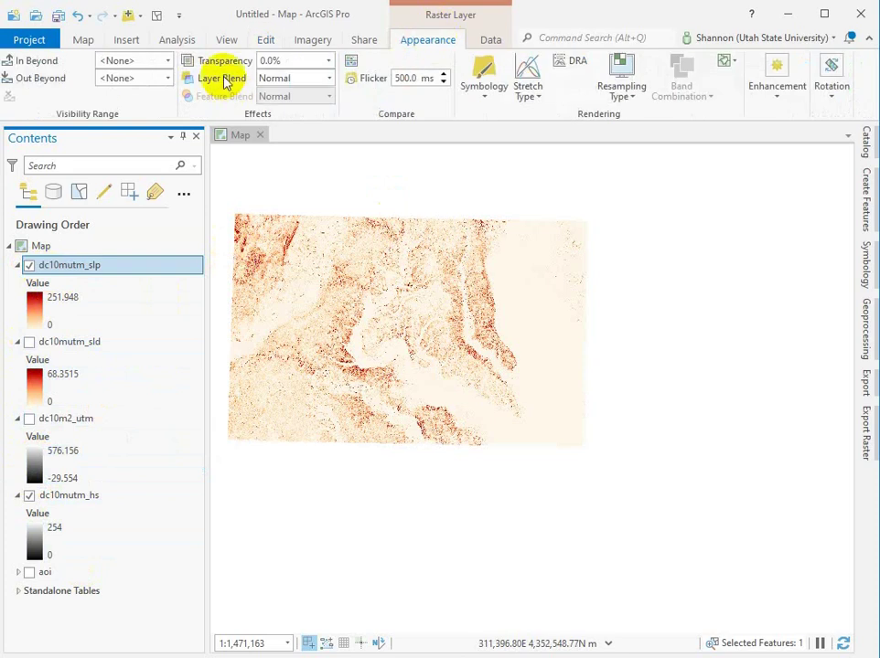
pyautogui.click(328, 79)
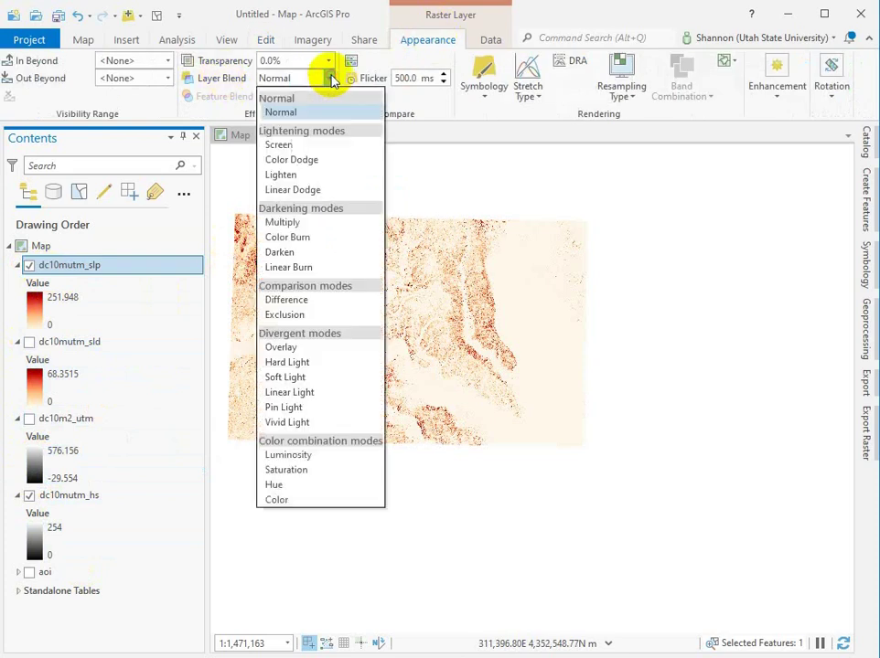
pyautogui.click(293, 252)
# Zoom into the red ridge and show dc10mutm_sld instead of dc10mutm_slp.
pyautogui.scroll(4, 414, 347)
pyautogui.moveTo(414, 347); pyautogui.dragTo(444, 398)
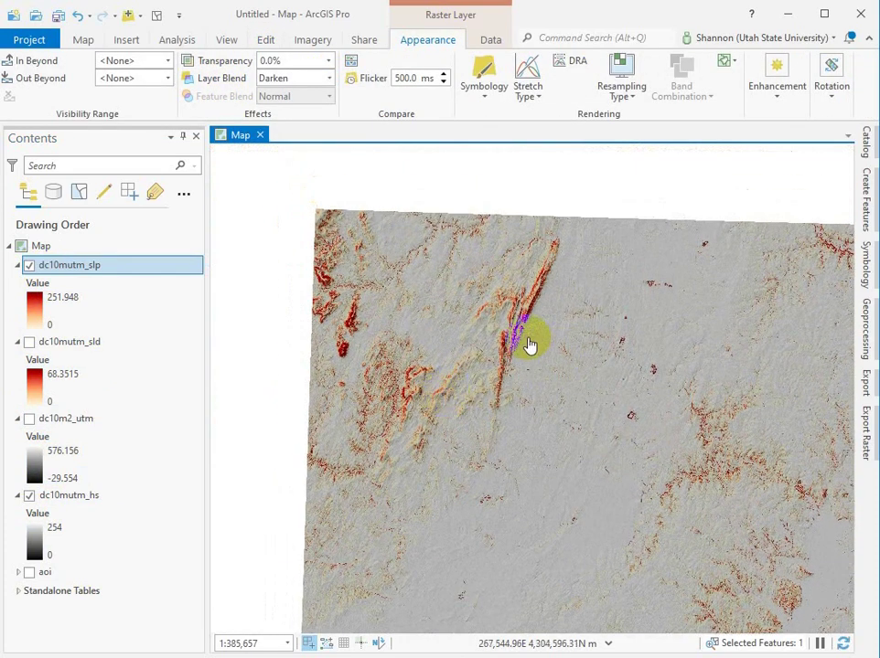
pyautogui.scroll(4, 528, 346)
pyautogui.moveTo(526, 343); pyautogui.dragTo(520, 299)
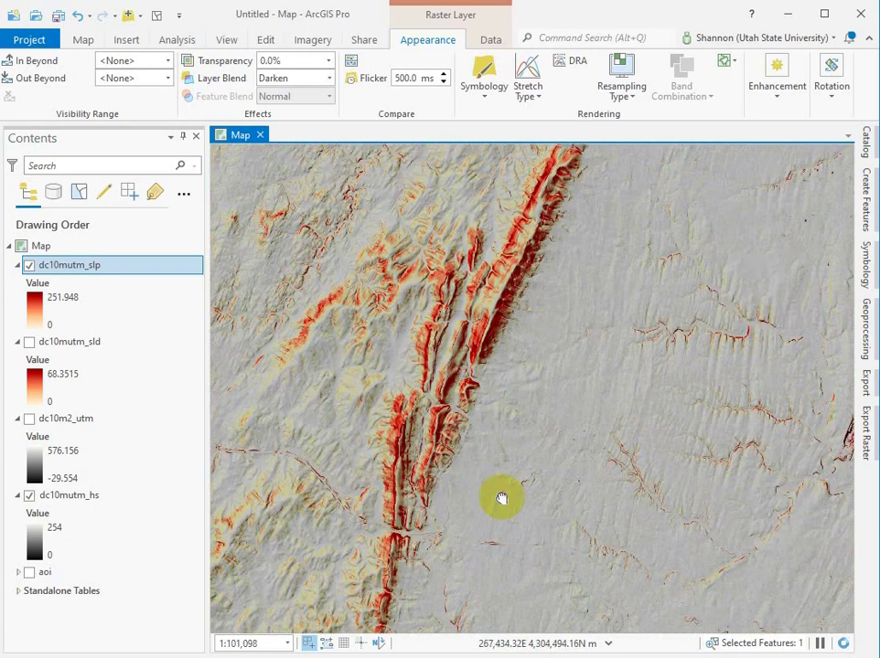
pyautogui.moveTo(501, 498); pyautogui.dragTo(350, 437)
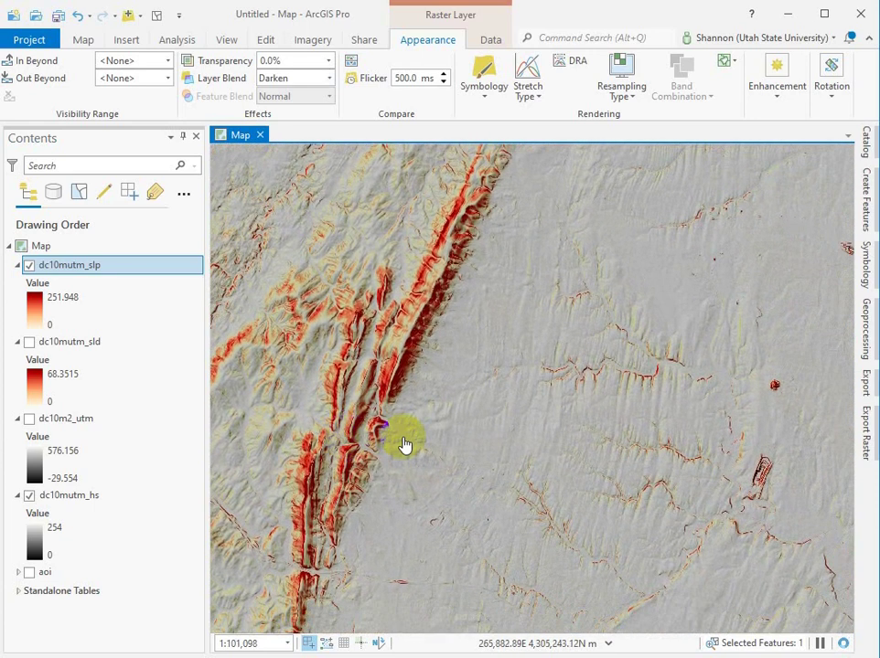
pyautogui.moveTo(406, 378); pyautogui.dragTo(546, 417)
pyautogui.scroll(4, 403, 362)
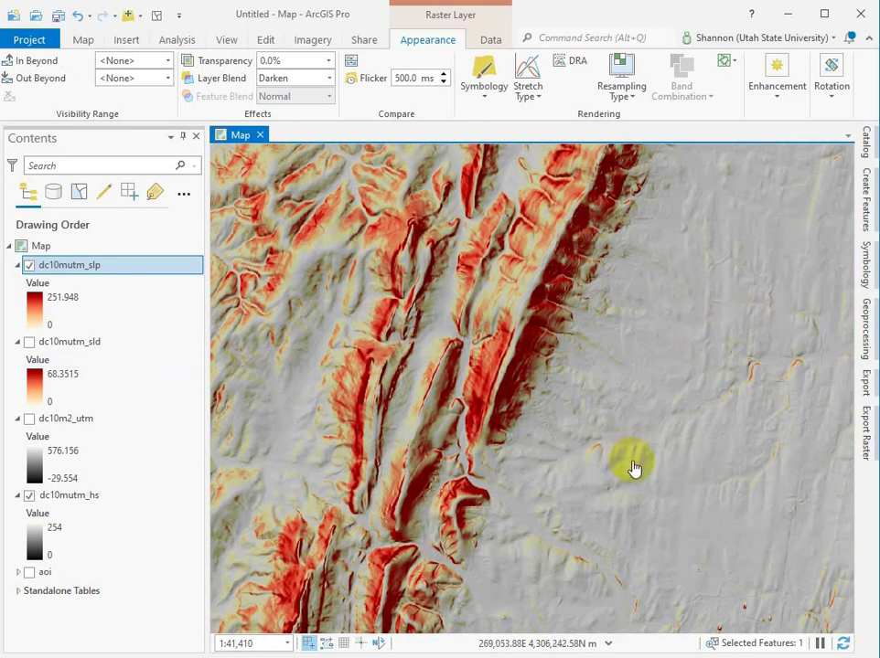
pyautogui.click(30, 265)
pyautogui.click(29, 341)
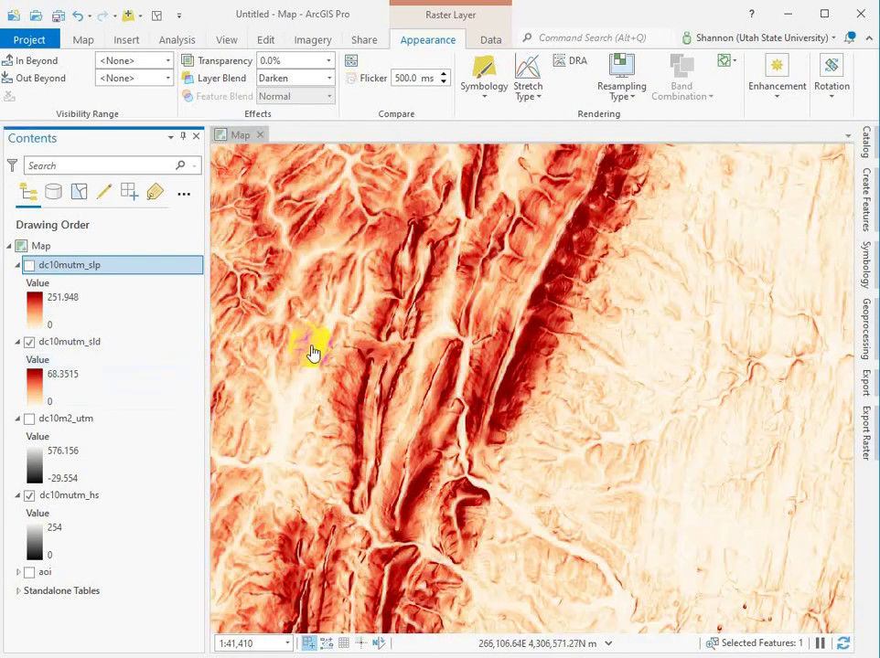
# Turn dc10mutm_slp back on so it draws above dc10mutm_sld and the hillshade.
pyautogui.click(31, 266)
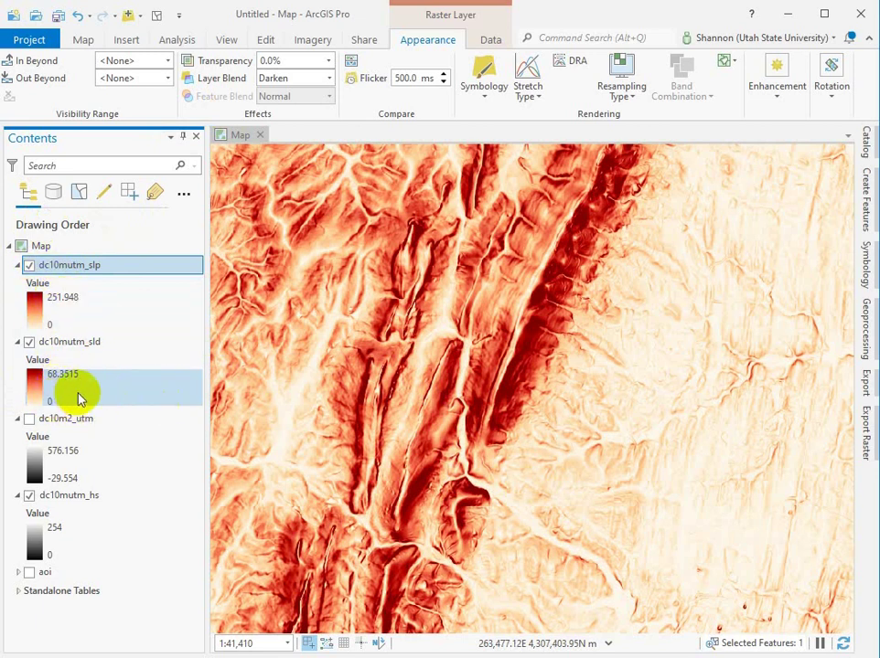
pyautogui.scroll(-1, 54, 383)
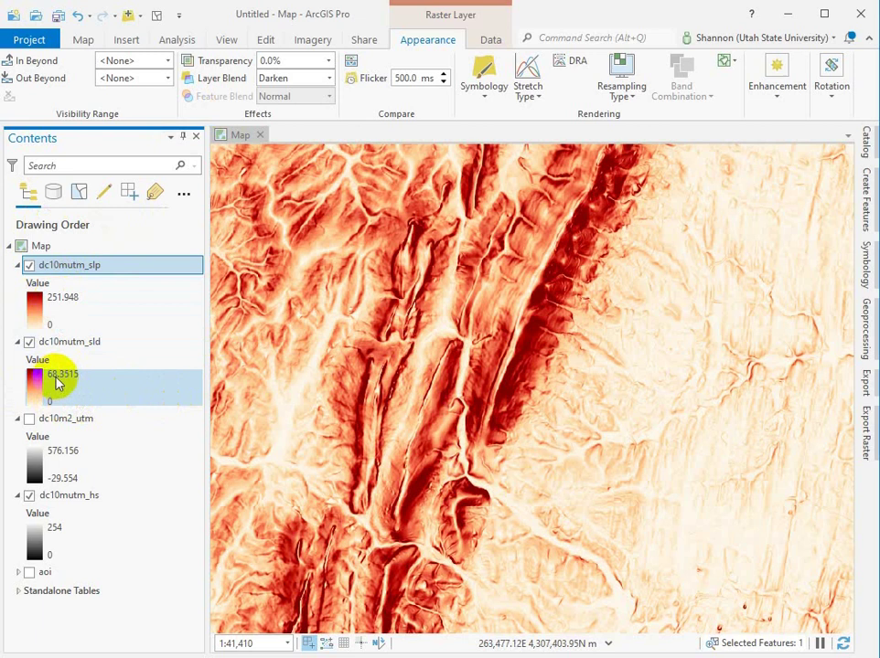
pyautogui.scroll(1, 54, 383)
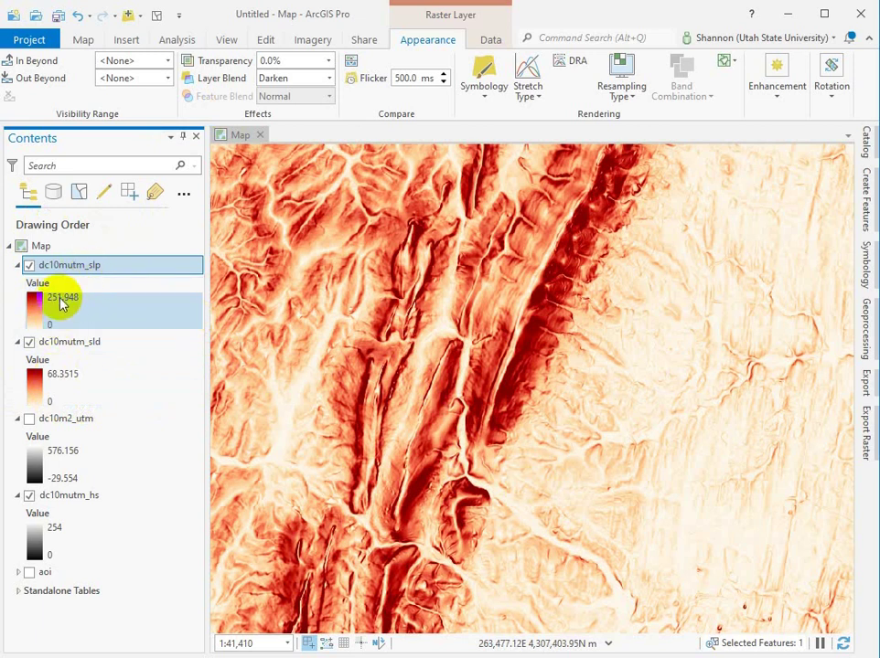
pyautogui.scroll(1, 60, 306)
pyautogui.click(460, 342)
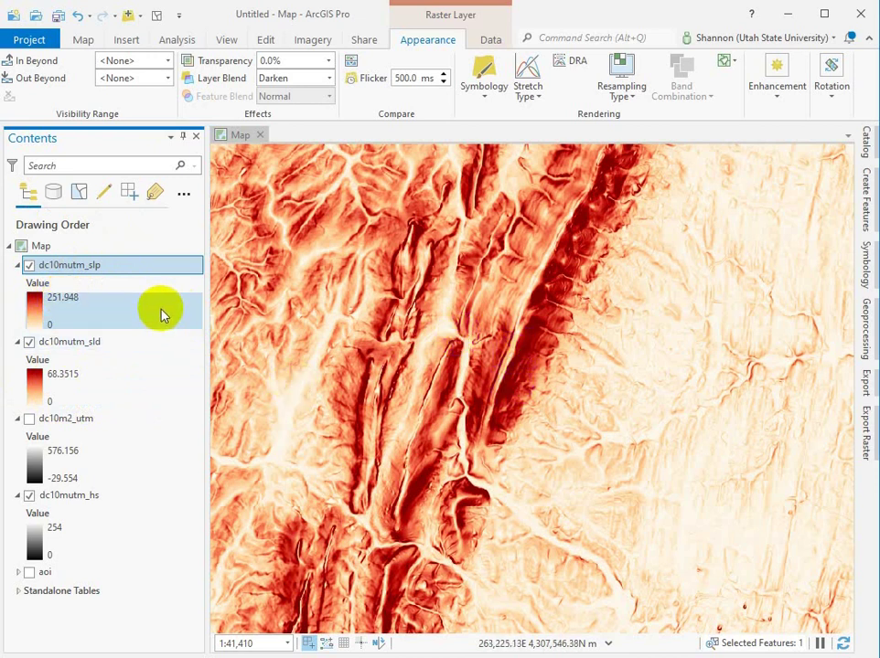
pyautogui.scroll(-1, 34, 290)
pyautogui.scroll(1, 37, 297)
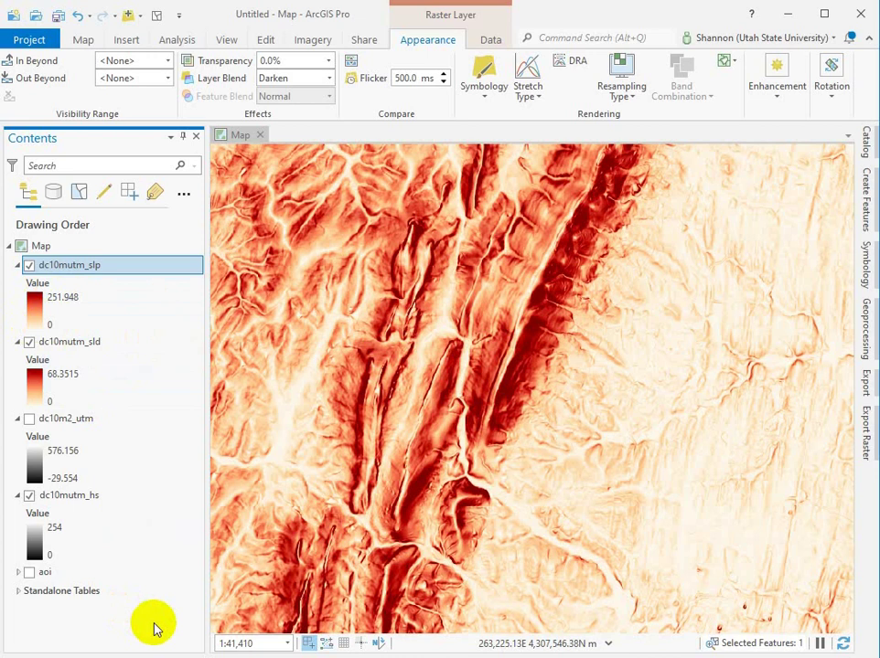
# Open the slope_deg mean 4_5 table (MEAN 4.493703, MAX 38.389389) and enlarge the map above it.
pyautogui.click(446, 523)
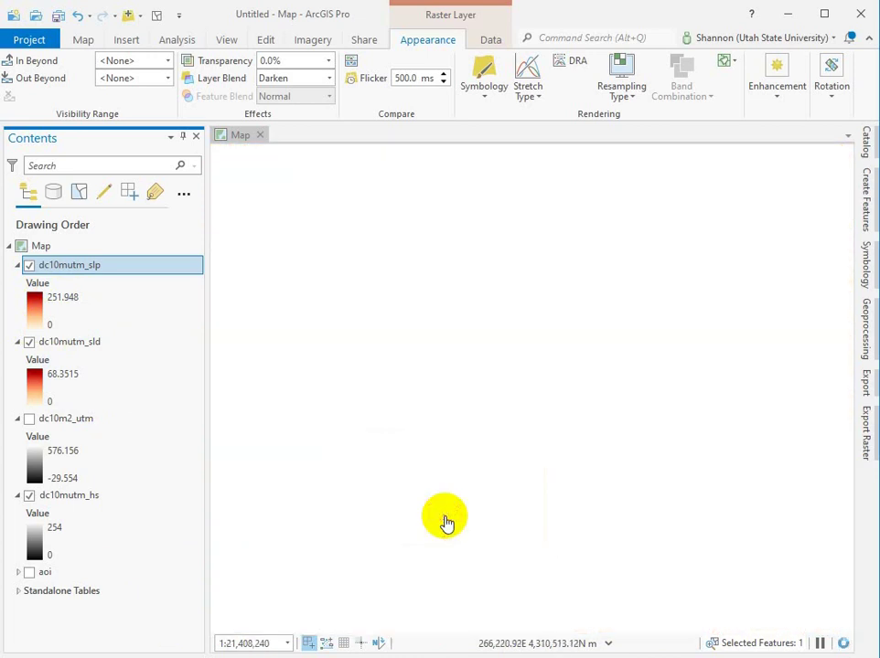
pyautogui.doubleClick(91, 589)
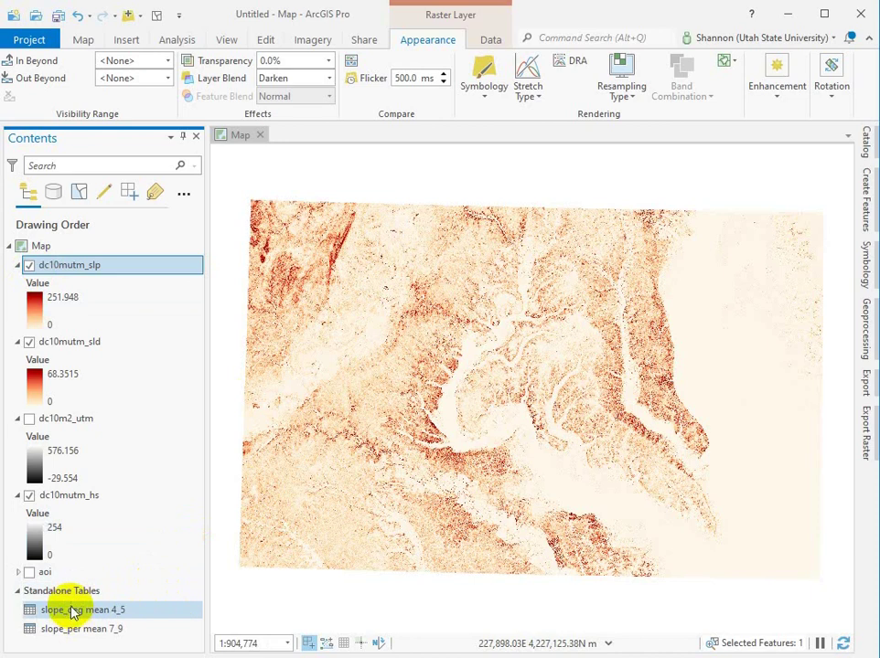
pyautogui.rightClick(74, 611)
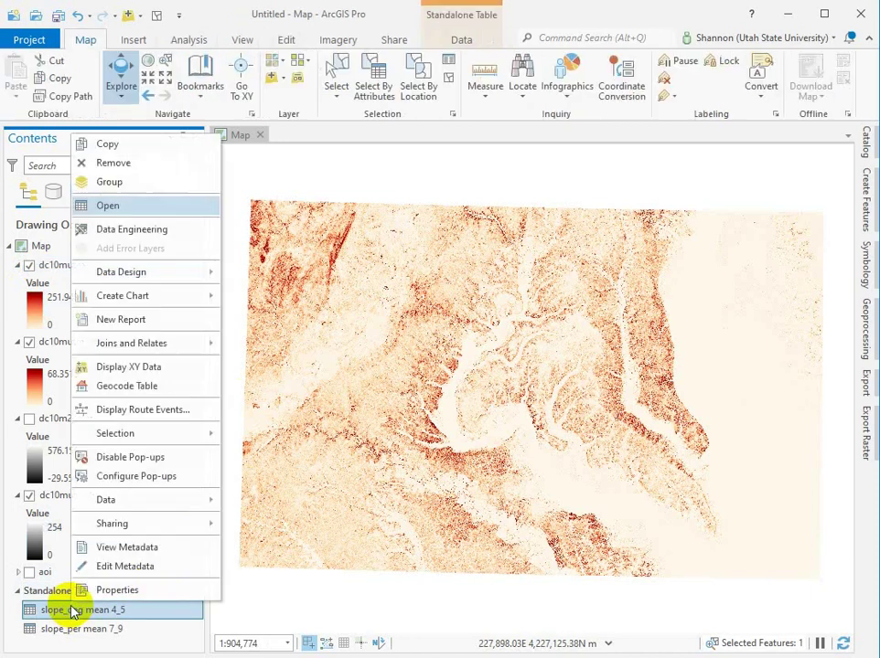
pyautogui.click(107, 205)
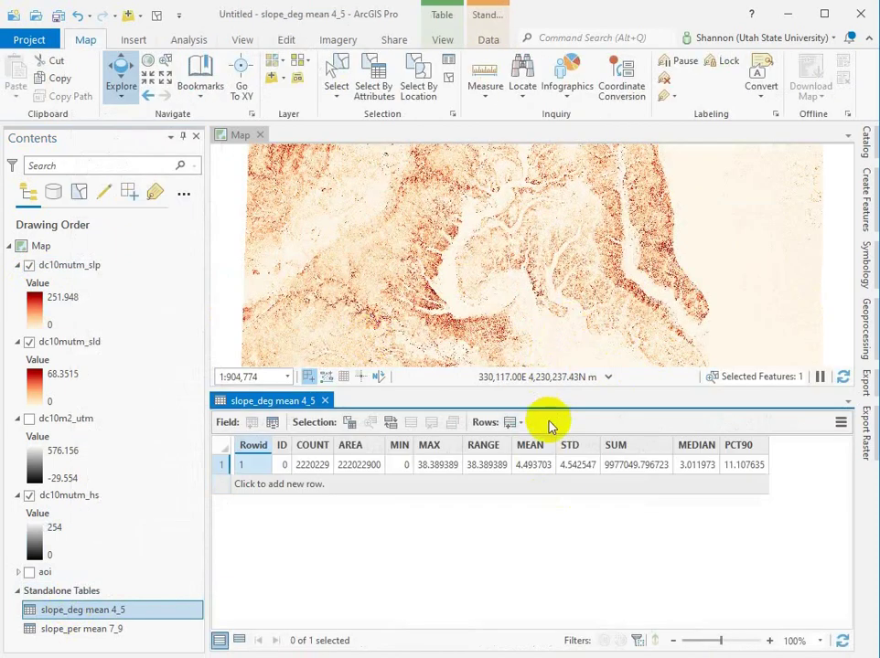
pyautogui.moveTo(452, 389); pyautogui.dragTo(457, 479)
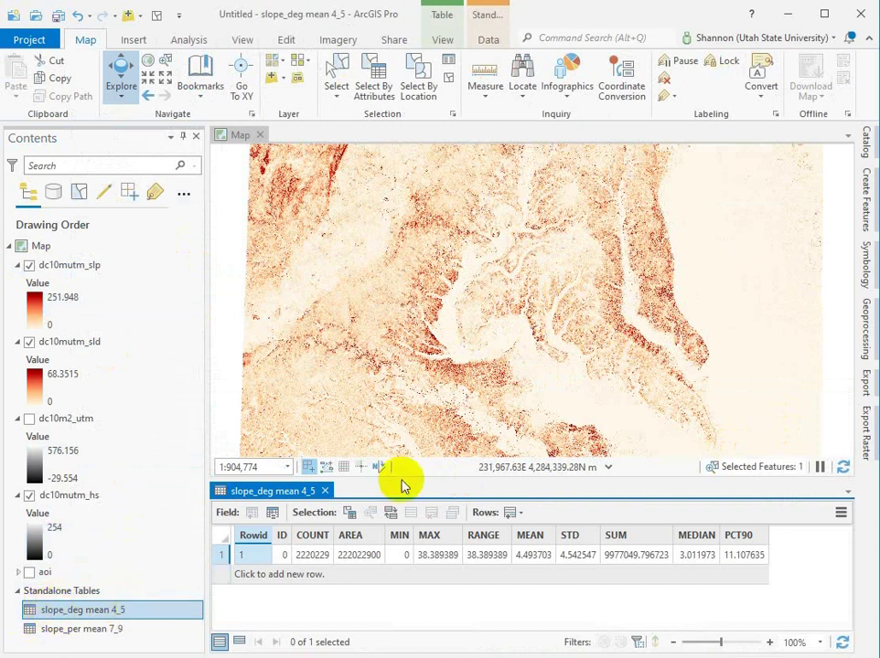
# Show the aoi layer at the top of the drawing order and check the table's MIN value.
pyautogui.click(29, 572)
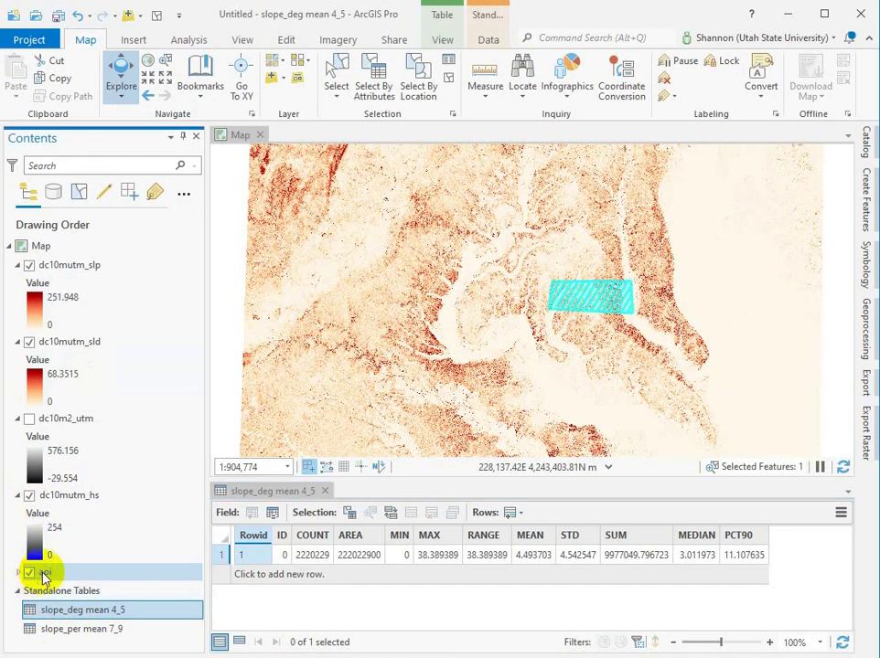
pyautogui.moveTo(37, 572)
pyautogui.mouseDown()
pyautogui.moveTo(75, 483)
pyautogui.moveTo(79, 239)
pyautogui.moveTo(75, 253)
pyautogui.mouseUp()
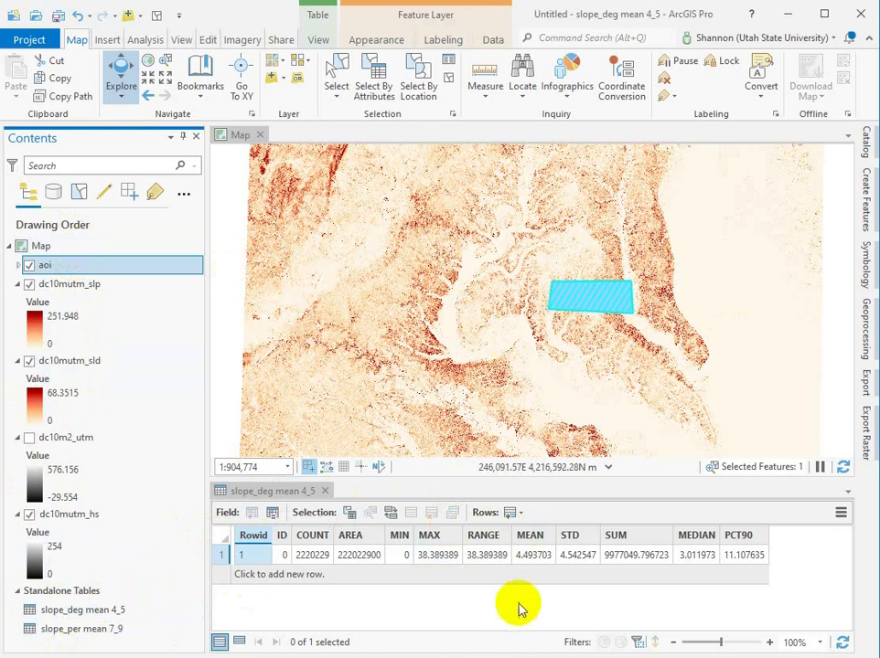
pyautogui.click(402, 556)
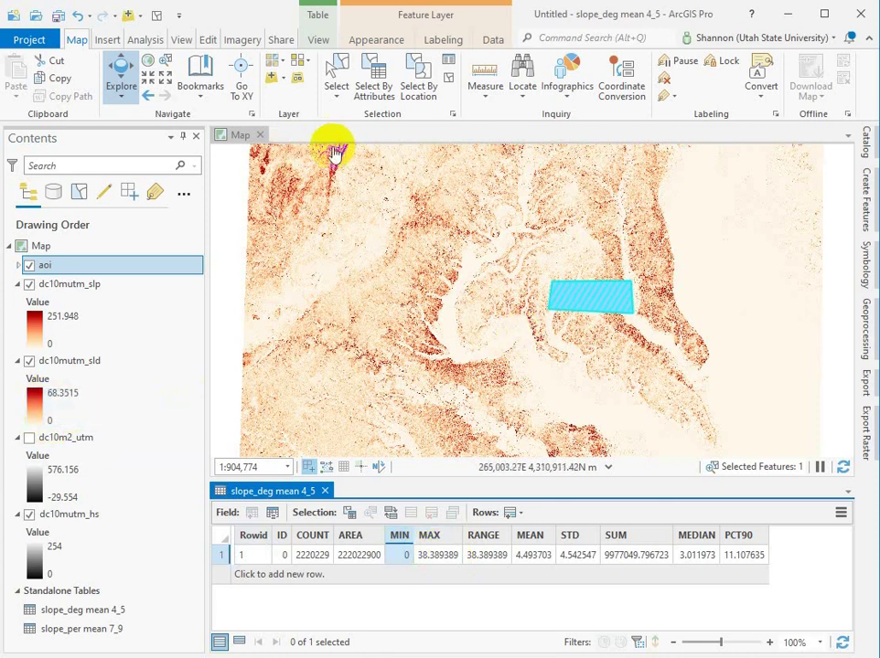
pyautogui.scroll(-2, 407, 301)
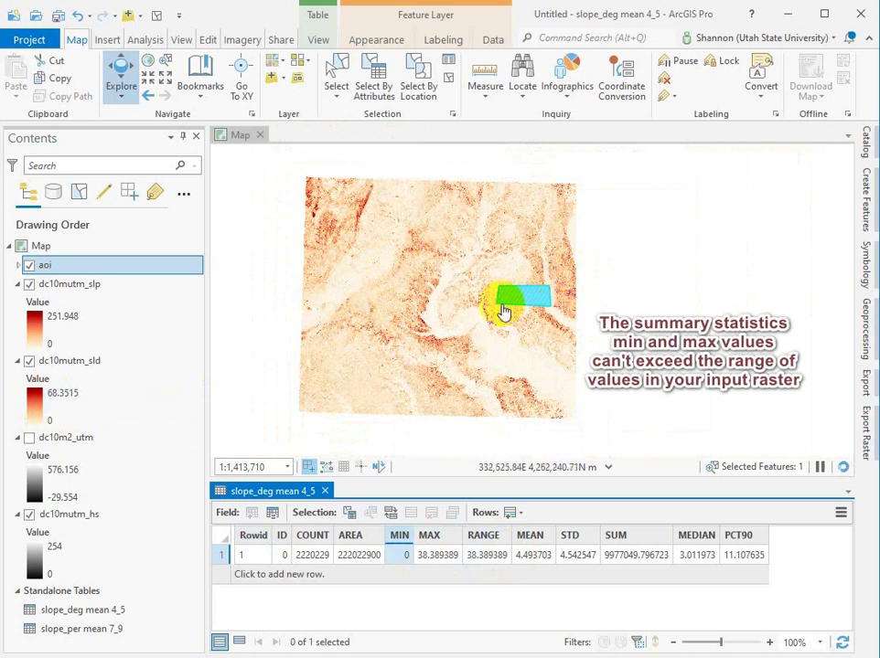
# Check the MIN value of 0, zoom into the aoi rectangle, and switch aoi off.
pyautogui.click(398, 537)
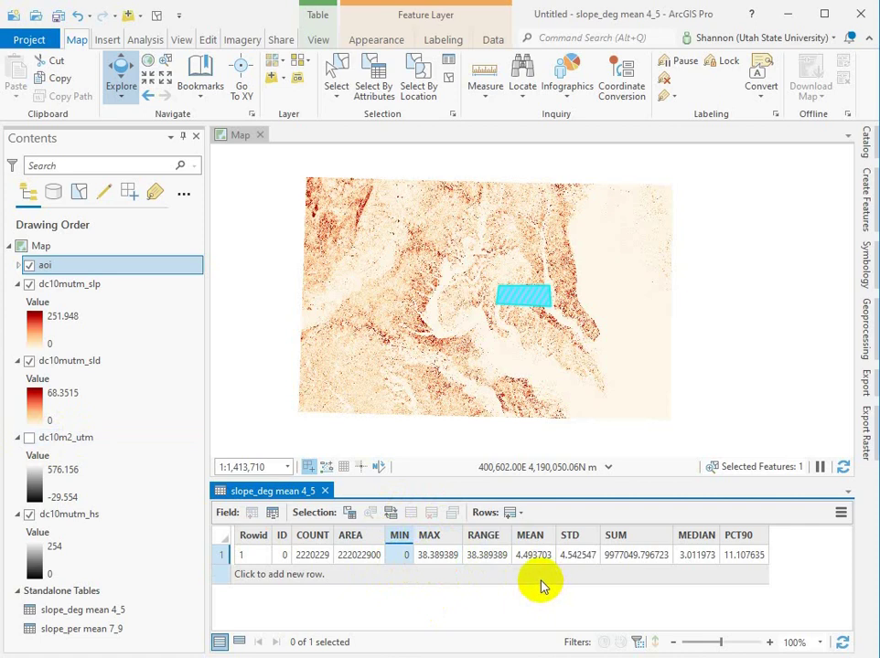
pyautogui.click(402, 559)
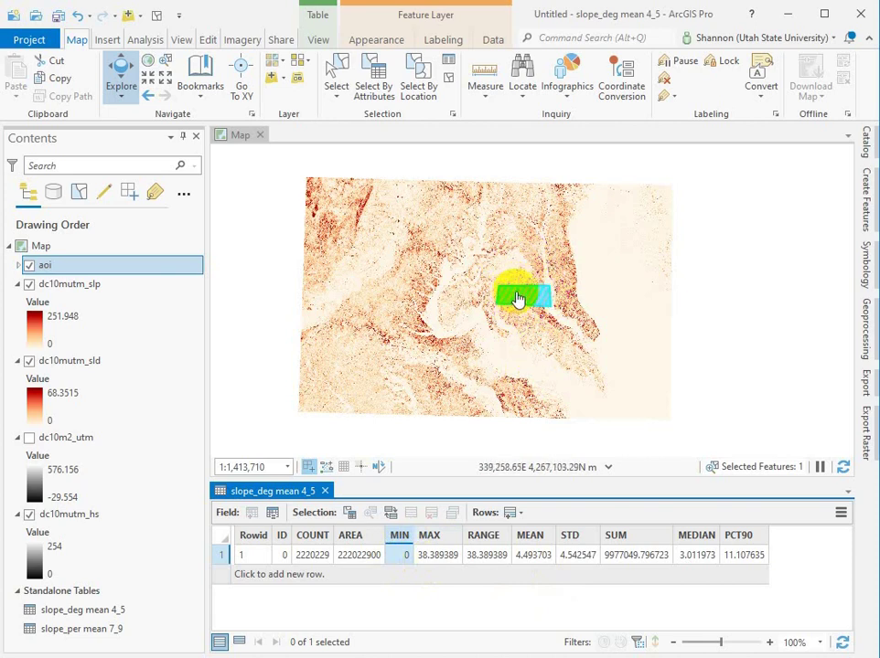
pyautogui.scroll(2, 517, 299)
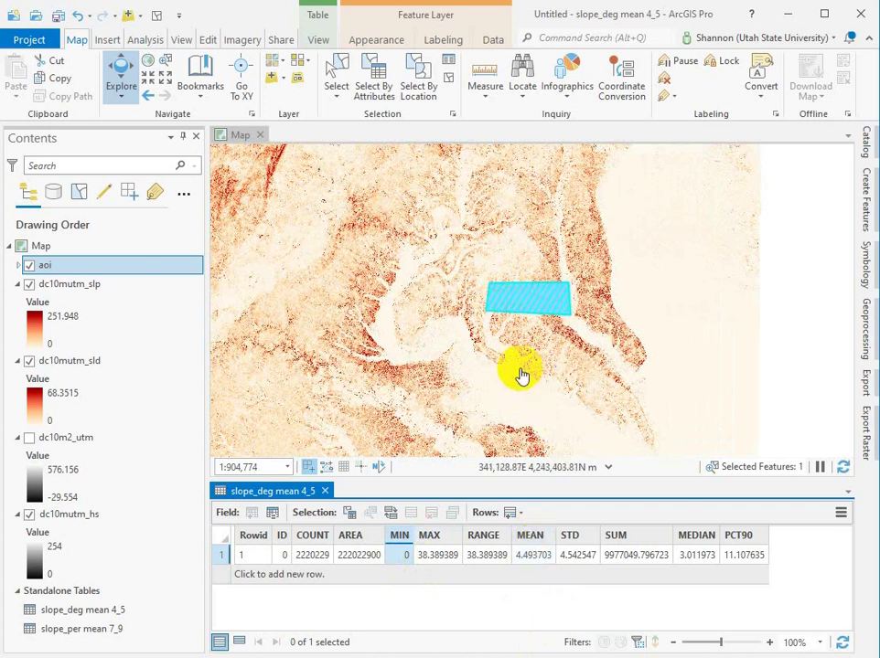
pyautogui.scroll(3, 533, 340)
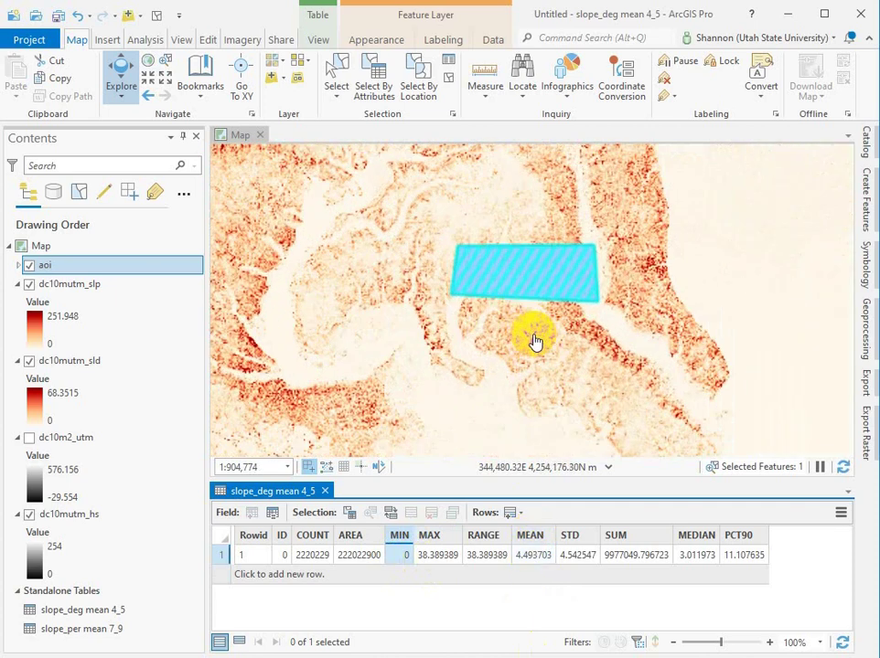
pyautogui.click(30, 265)
pyautogui.click(29, 265)
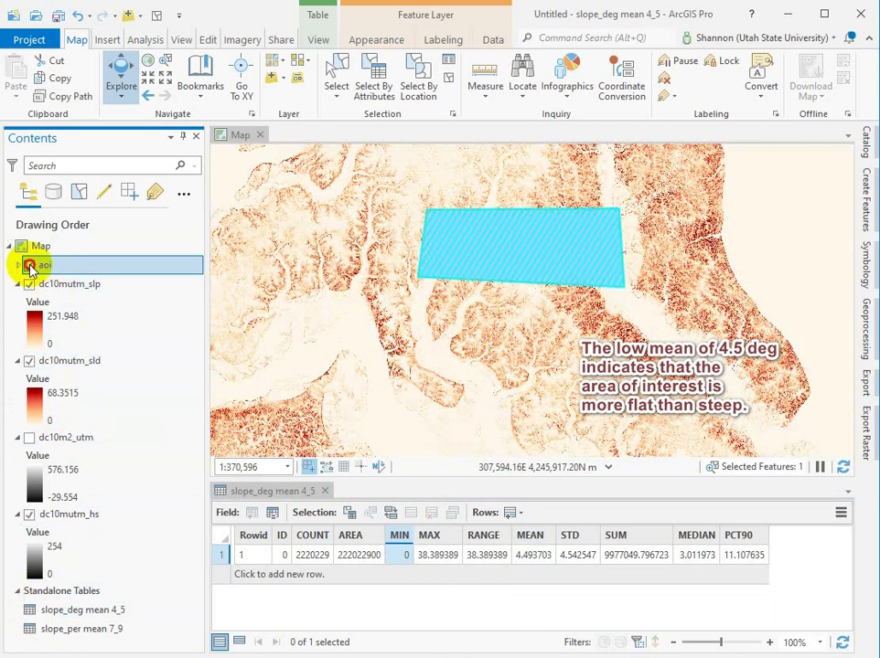
pyautogui.click(29, 266)
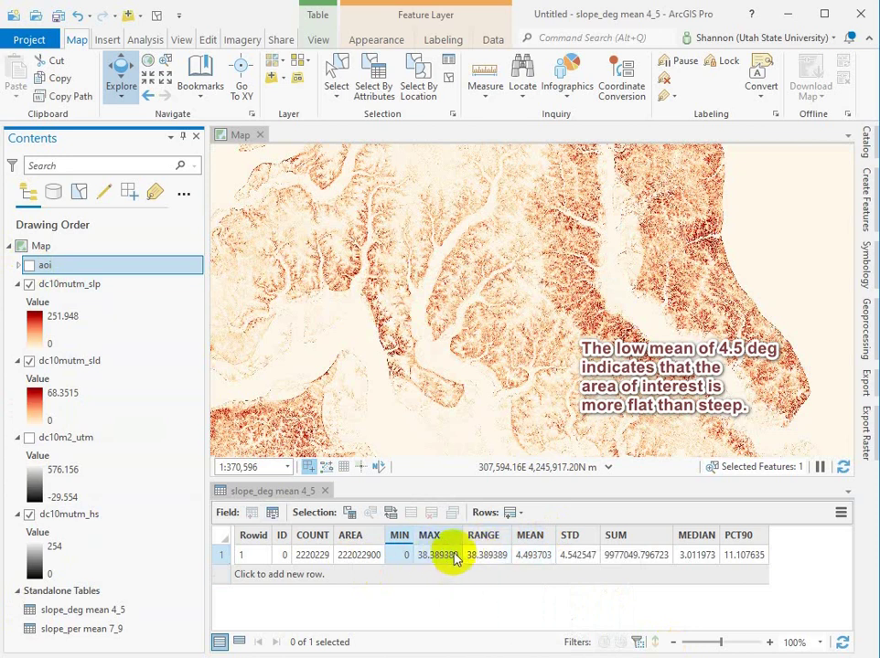
pyautogui.click(73, 629)
pyautogui.rightClick(72, 629)
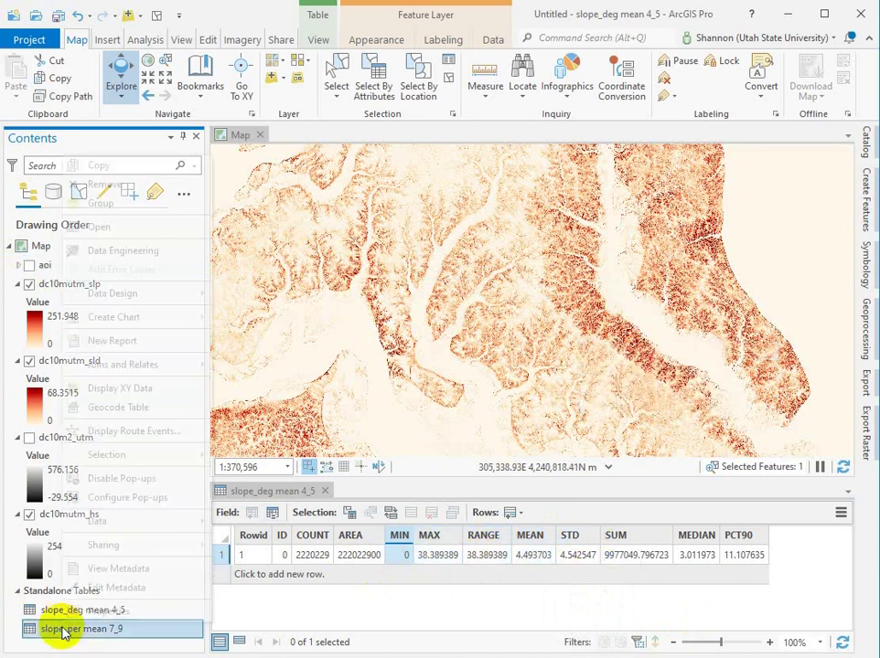
pyautogui.click(101, 229)
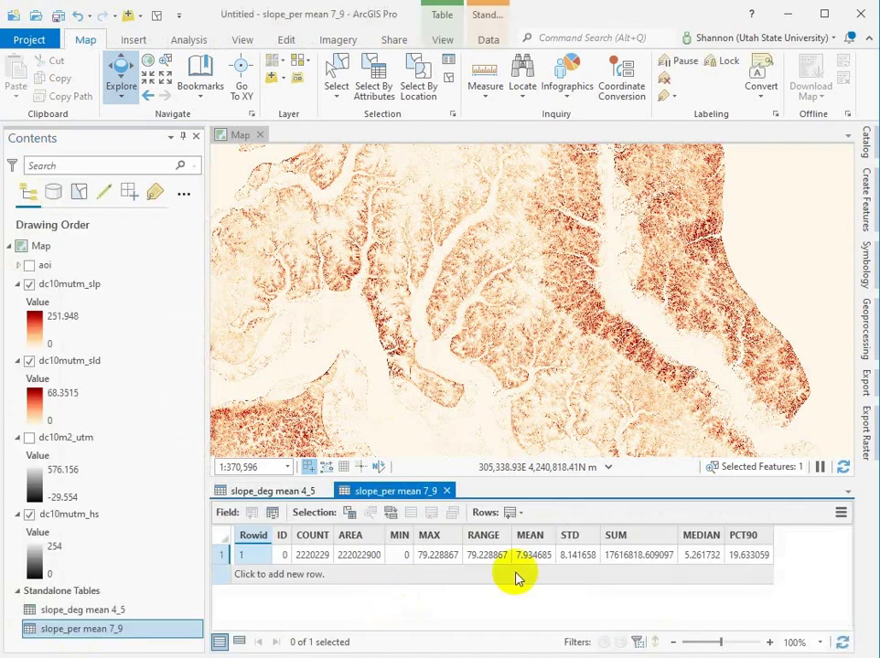
pyautogui.click(446, 491)
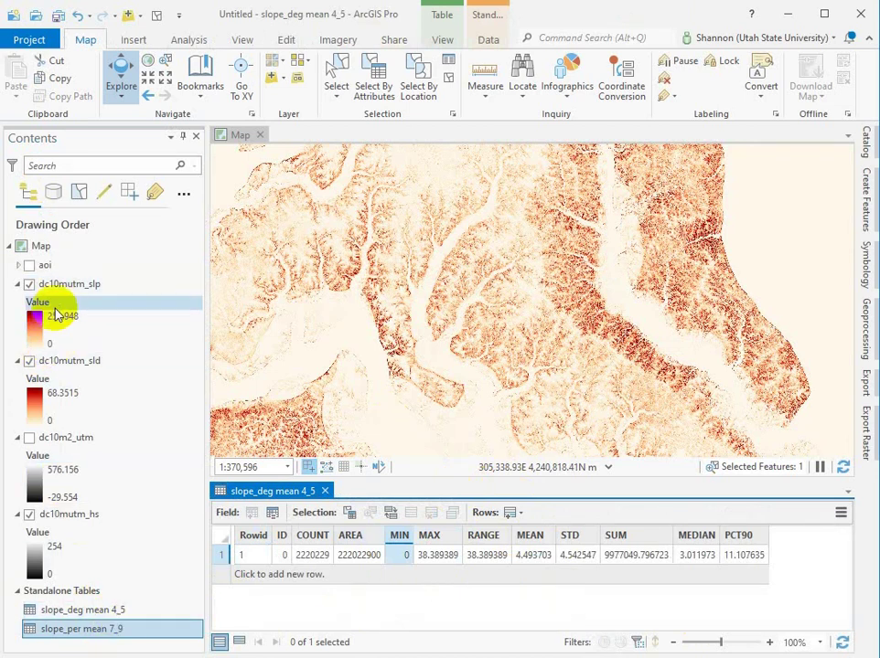
pyautogui.scroll(-1, 53, 329)
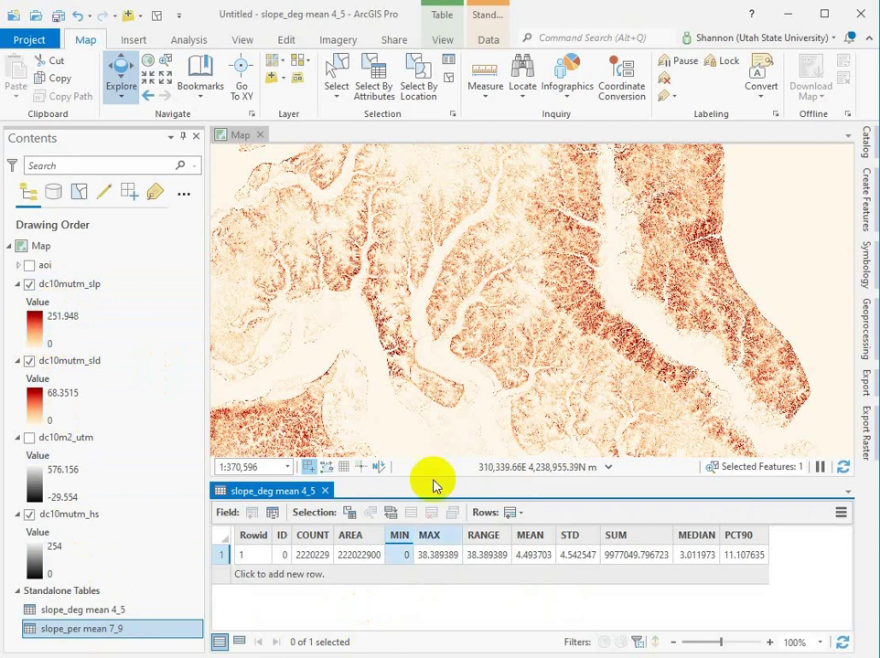
pyautogui.click(53, 321)
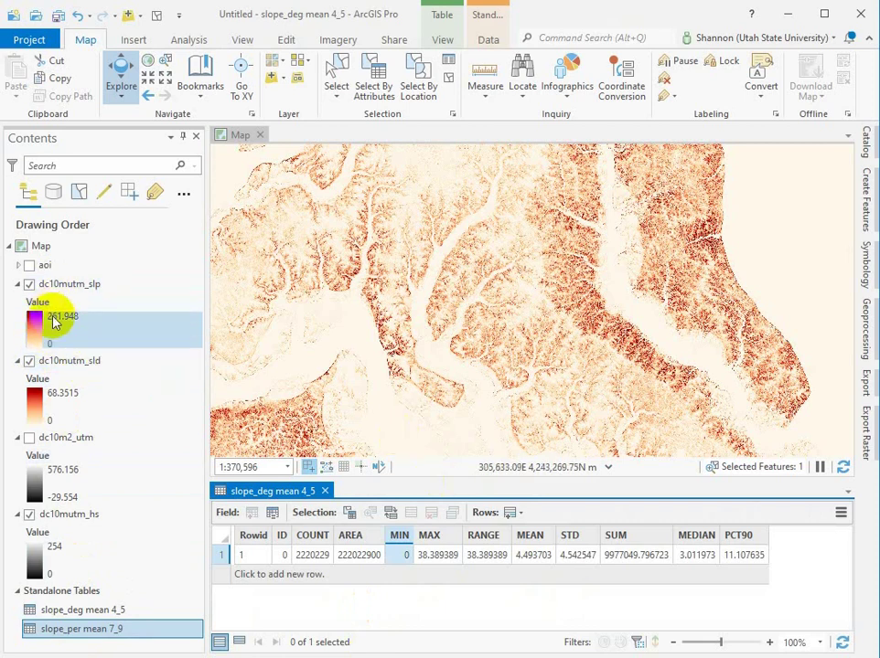
# Open the slope_per mean 7_9 table in a second tab beside slope_deg mean 4_5.
pyautogui.rightClick(98, 631)
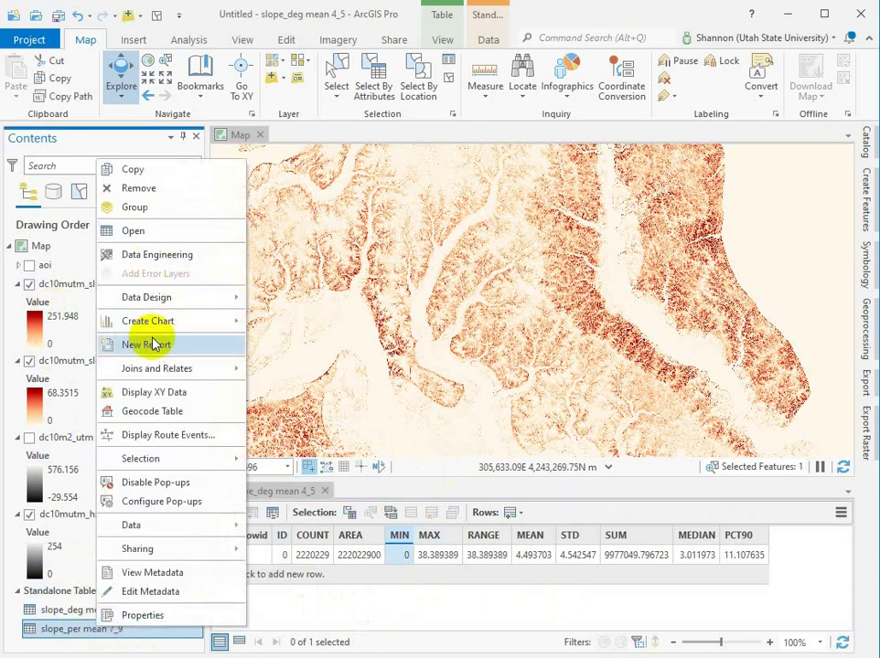
pyautogui.click(143, 230)
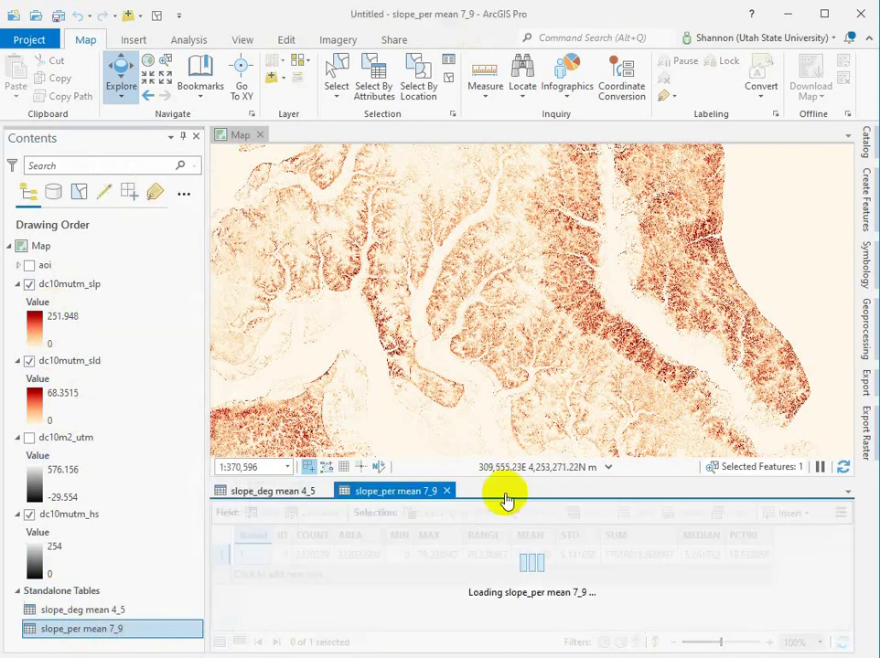